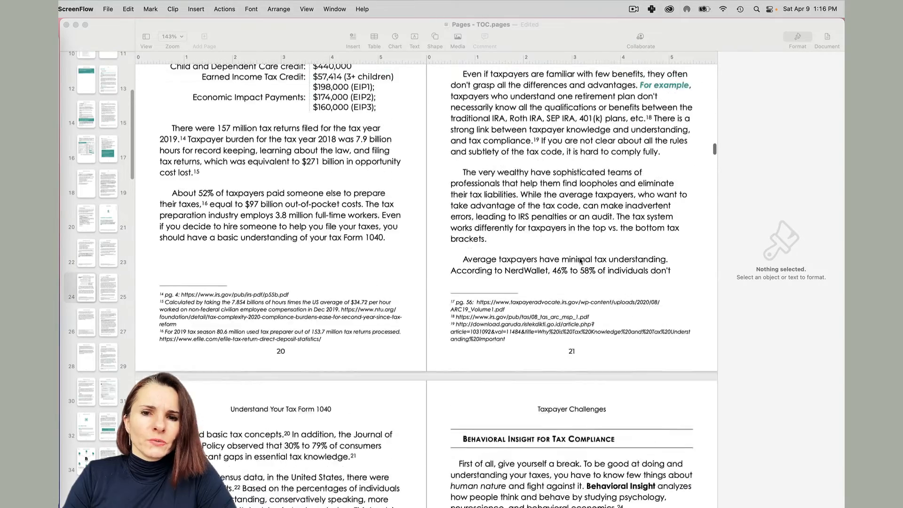
# - Set the document view to one page at a time and go to the Table of Content page
pyautogui.scroll(5, 109, 118)
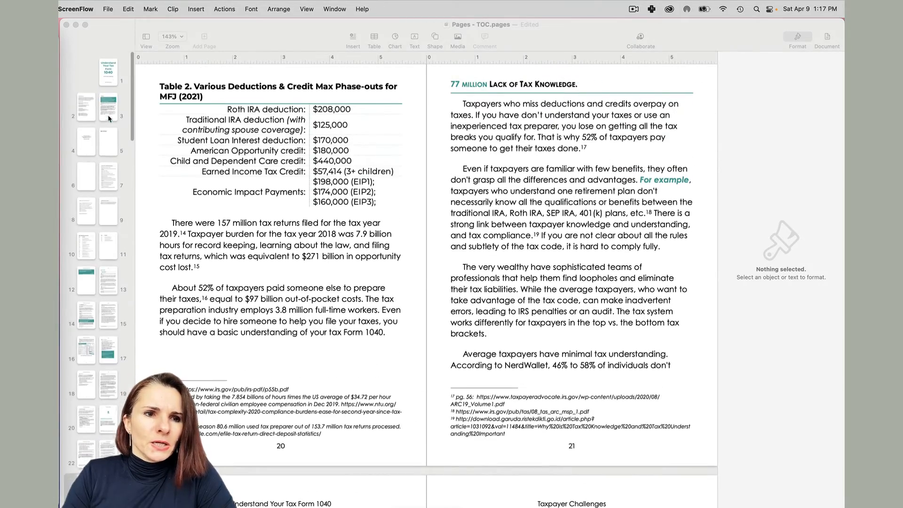
pyautogui.click(110, 121)
pyautogui.click(109, 141)
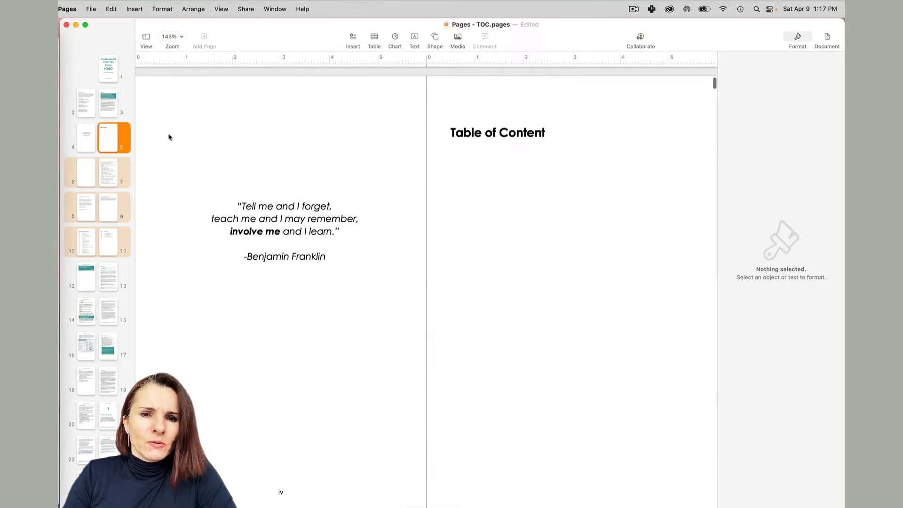
pyautogui.scroll(-1, 511, 163)
pyautogui.scroll(1, 510, 163)
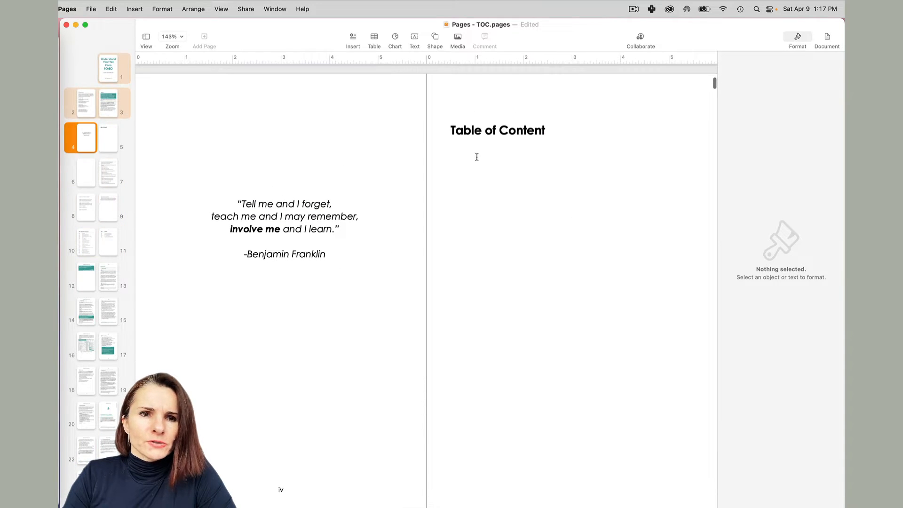
pyautogui.click(185, 42)
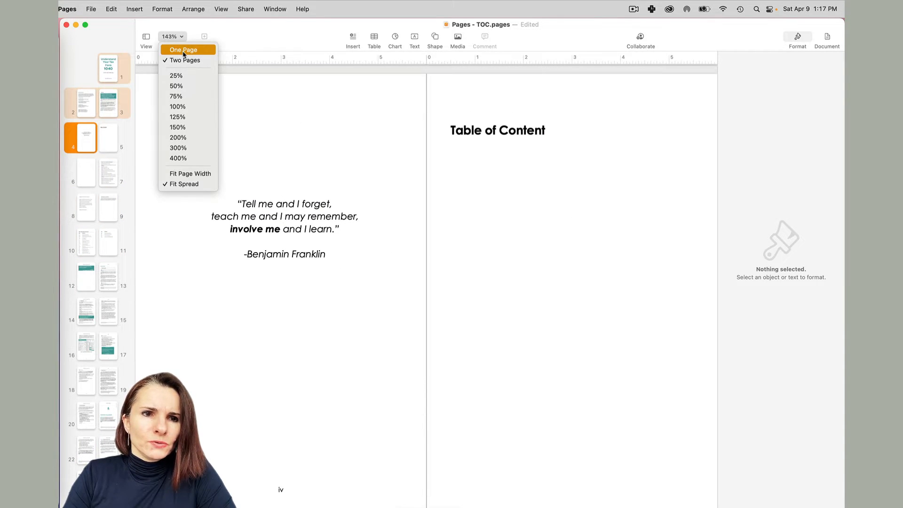
pyautogui.click(183, 55)
pyautogui.scroll(8, 437, 207)
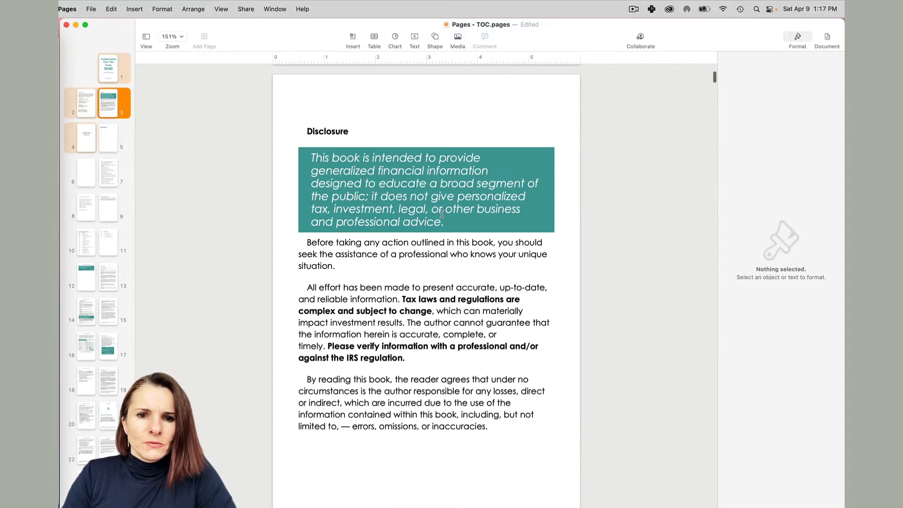
pyautogui.scroll(-11, 442, 211)
pyautogui.scroll(-10, 442, 214)
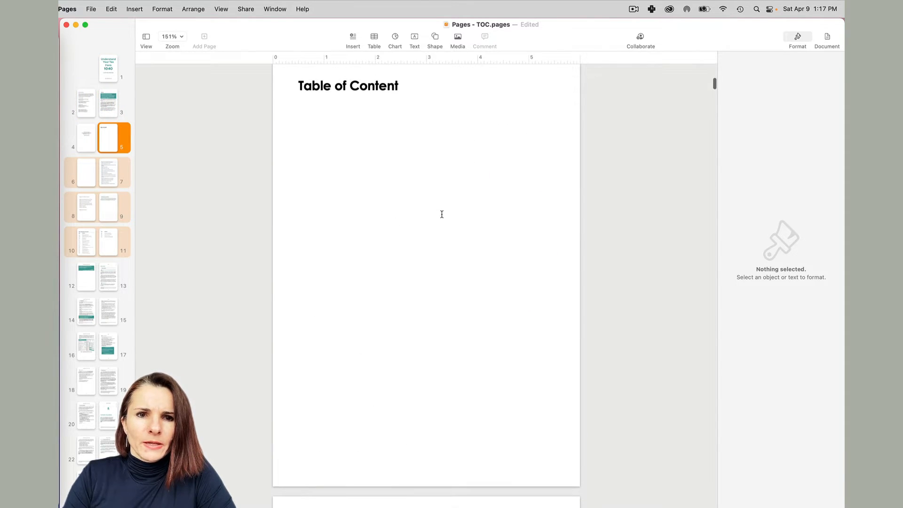
# - Insert a table of contents covering the entire document below the Table of Content heading
pyautogui.click(308, 108)
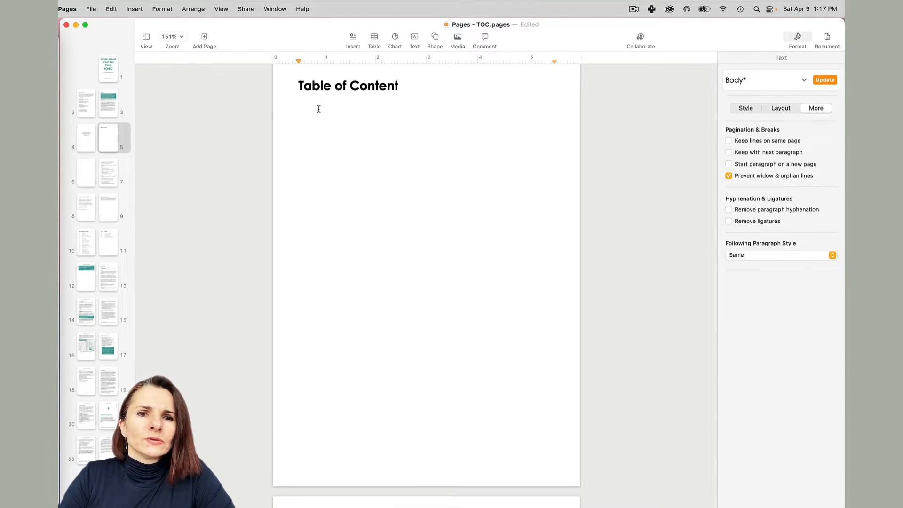
pyautogui.click(134, 9)
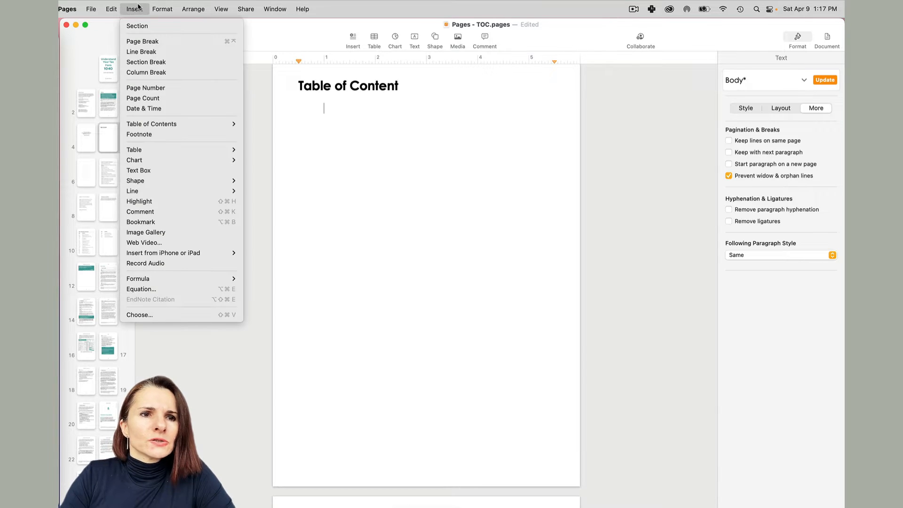
pyautogui.moveTo(164, 125)
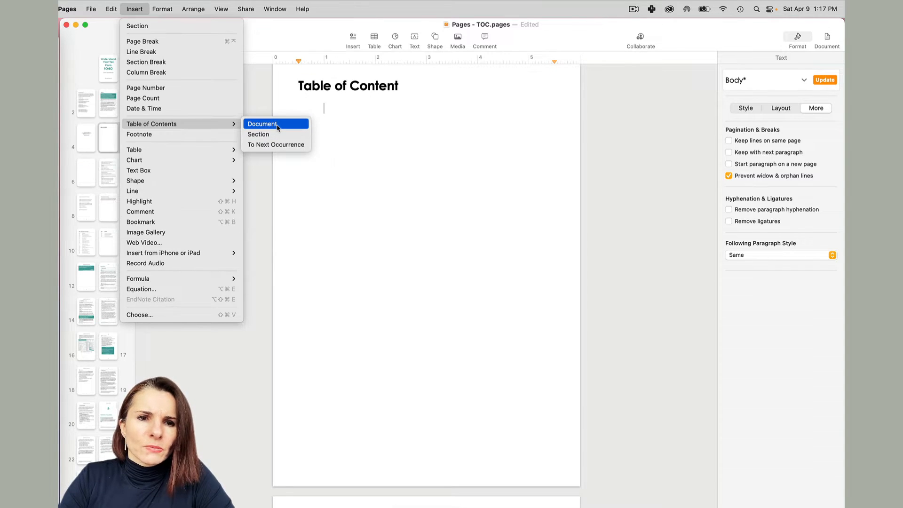
pyautogui.click(277, 125)
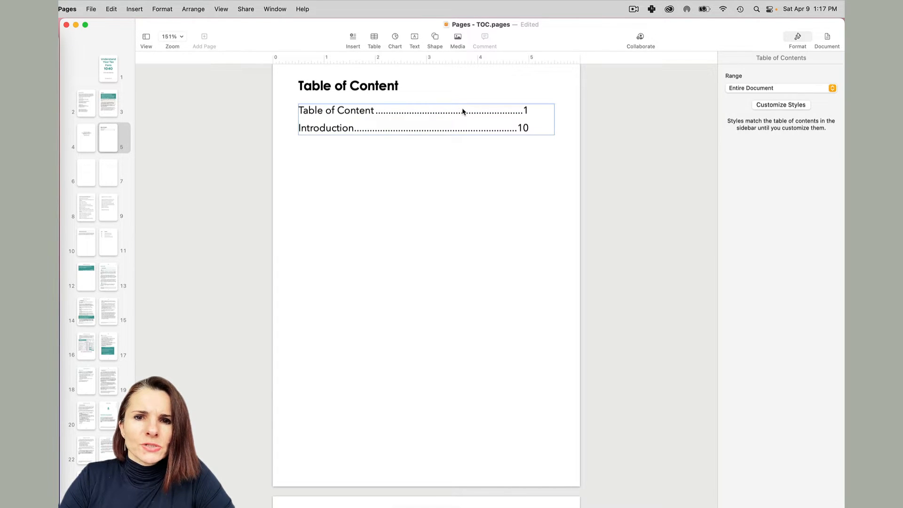
# - Select the inserted table of contents, keep its range as Entire Document, and start customizing its paragraph styles
pyautogui.click(462, 112)
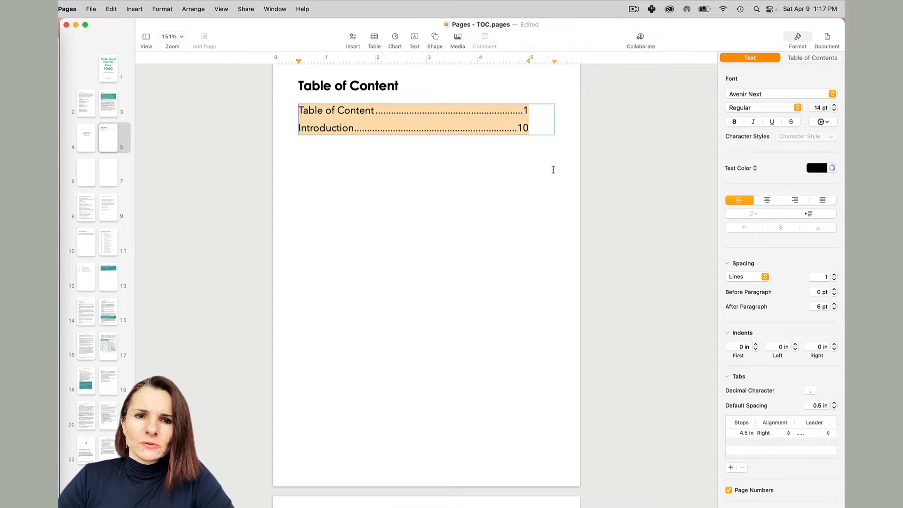
pyautogui.click(796, 37)
pyautogui.click(797, 37)
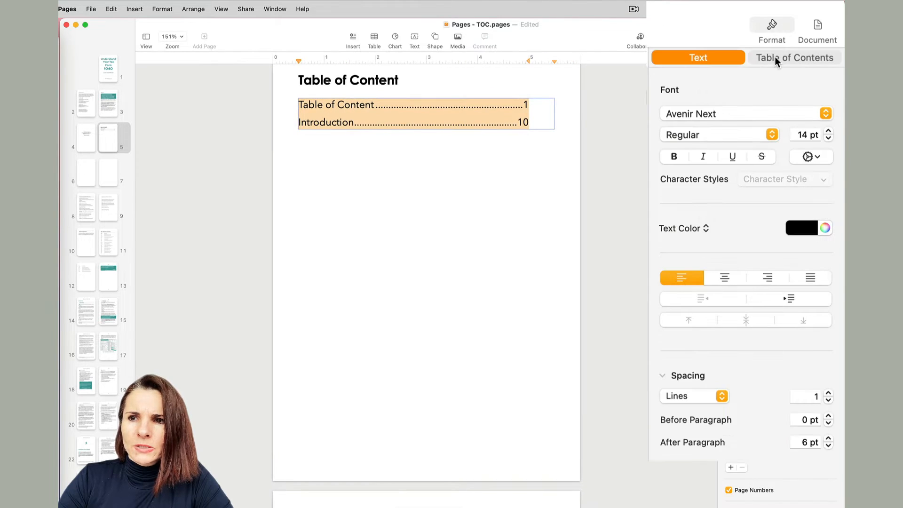
pyautogui.click(774, 56)
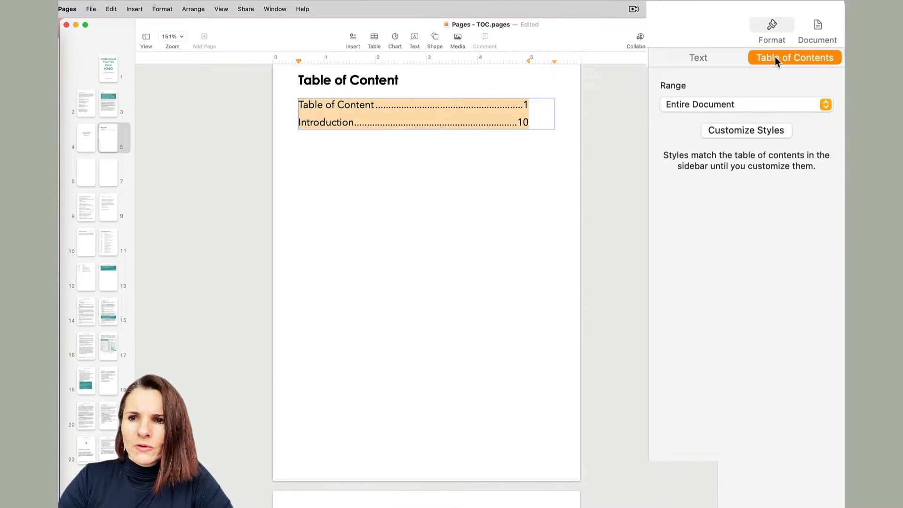
pyautogui.click(826, 103)
pyautogui.click(830, 84)
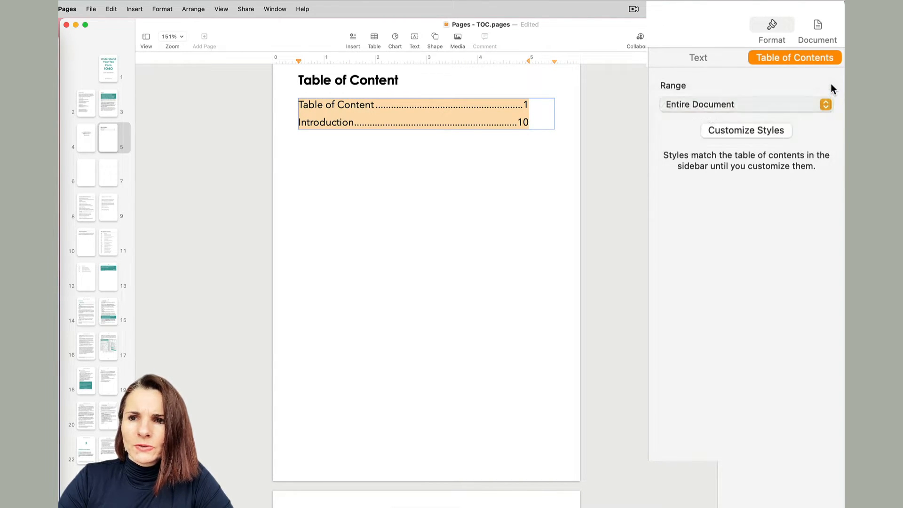
pyautogui.click(734, 130)
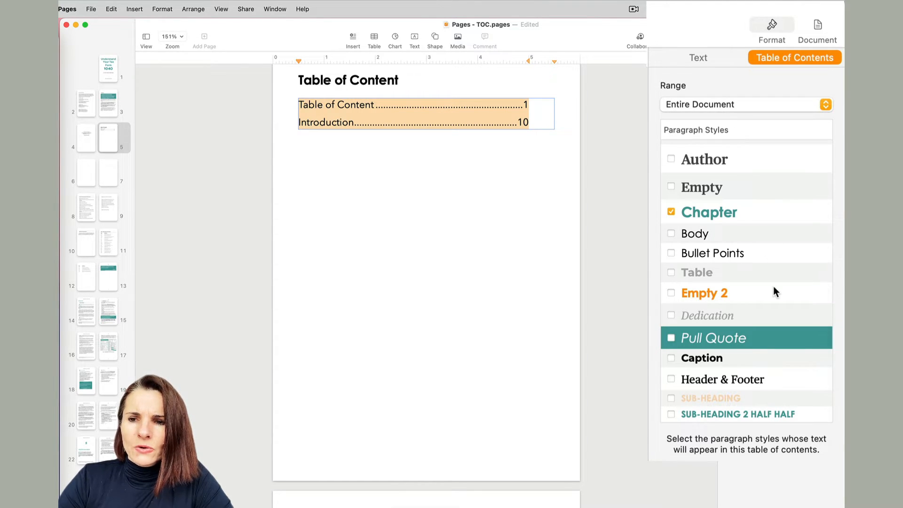
# - Include the PARTS paragraph style in the table of contents alongside Chapter
pyautogui.scroll(8, 776, 225)
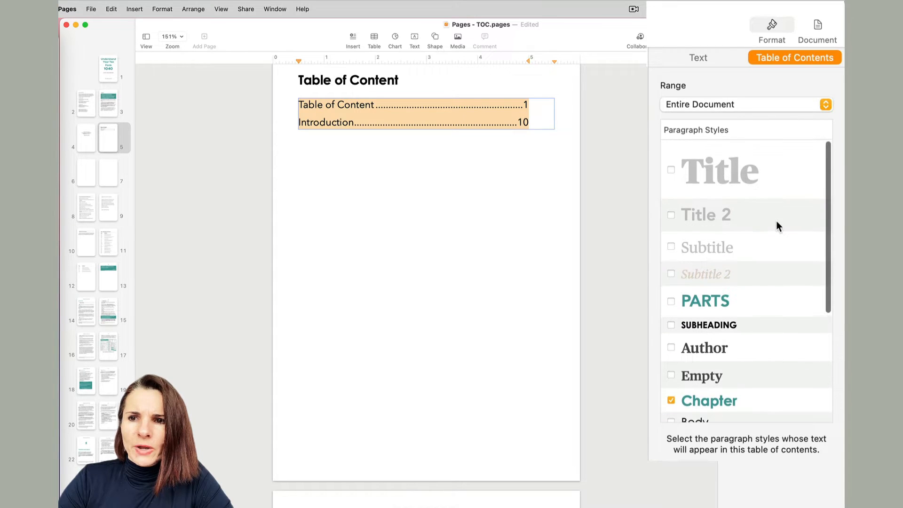
pyautogui.scroll(-8, 776, 225)
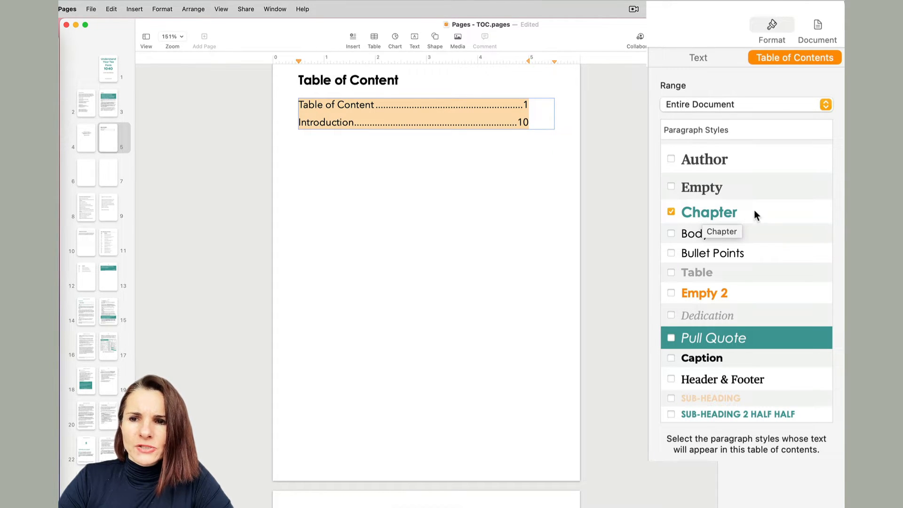
pyautogui.scroll(2, 704, 319)
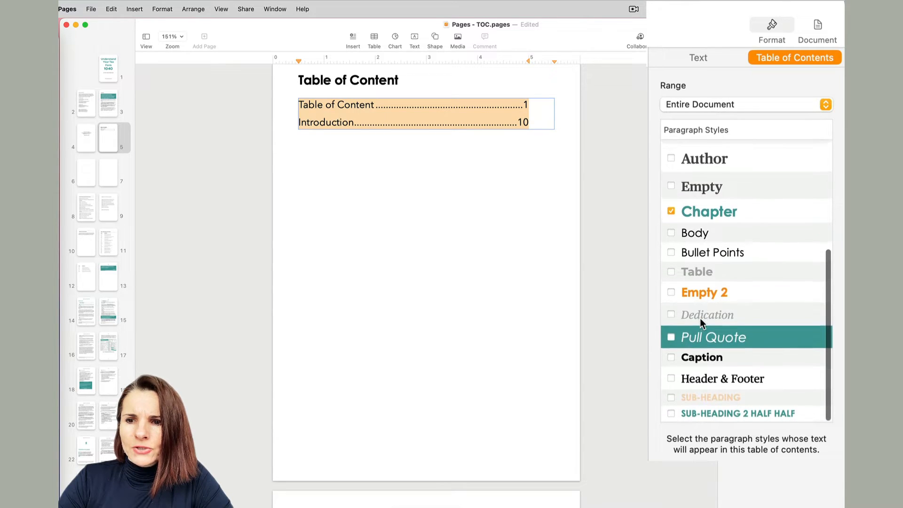
pyautogui.scroll(3, 699, 318)
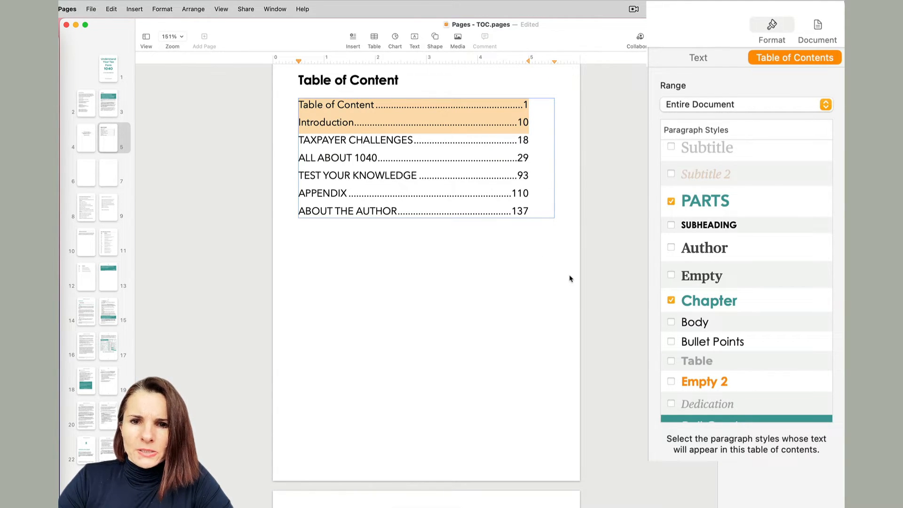
# - Try including the SUB-HEADING 2 HALF HALF style in the table of contents, and exclude it again
pyautogui.scroll(-5, 766, 339)
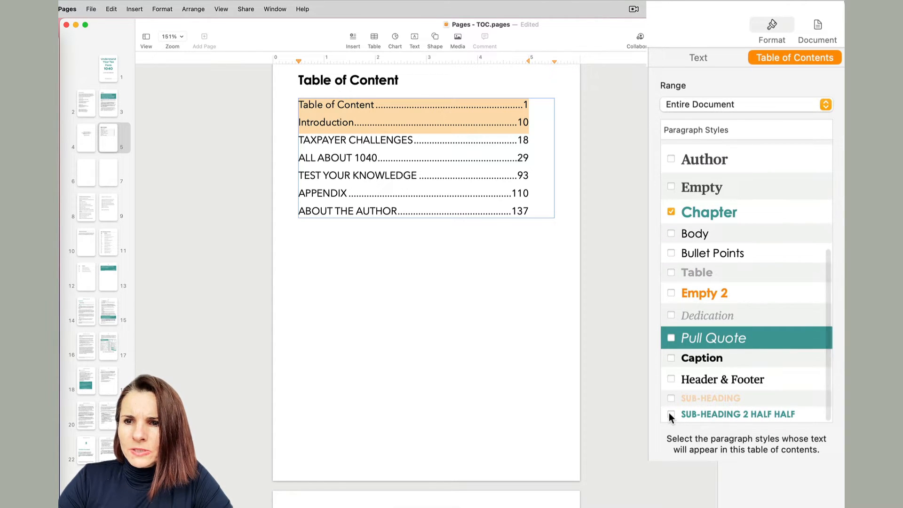
pyautogui.click(732, 289)
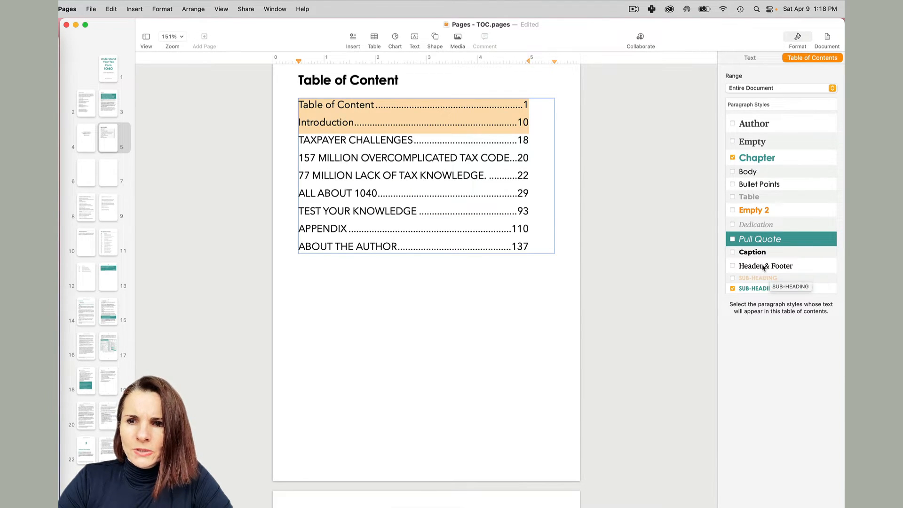
pyautogui.click(733, 288)
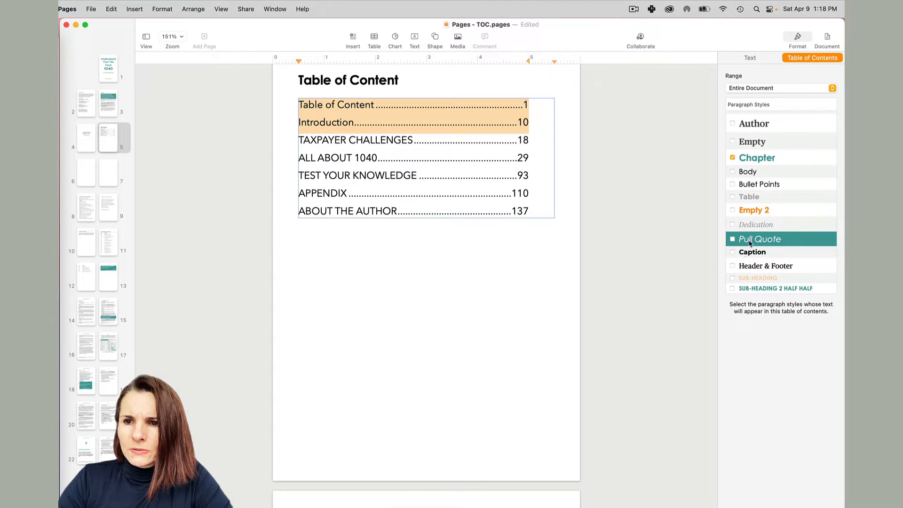
# - Include the SUBHEADING paragraph style in the table of contents and review the resulting entries
pyautogui.scroll(3, 740, 254)
pyautogui.scroll(3, 749, 245)
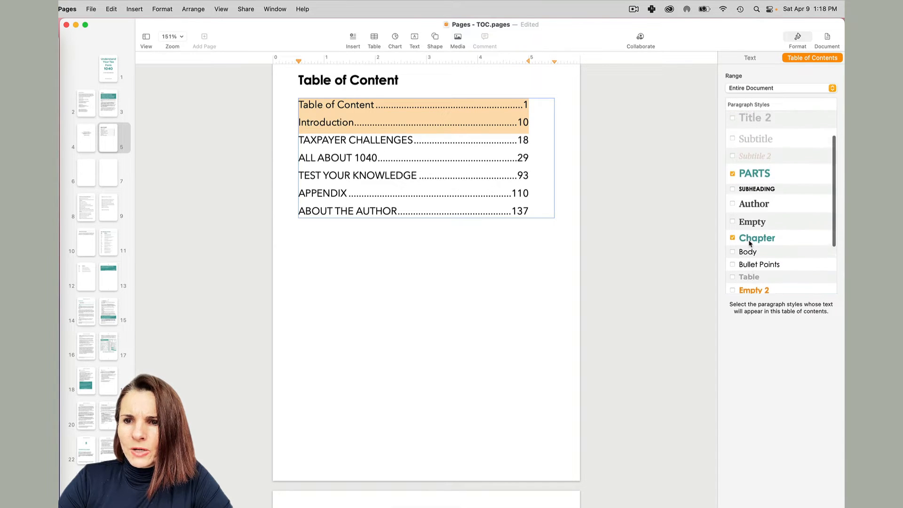
pyautogui.click(732, 210)
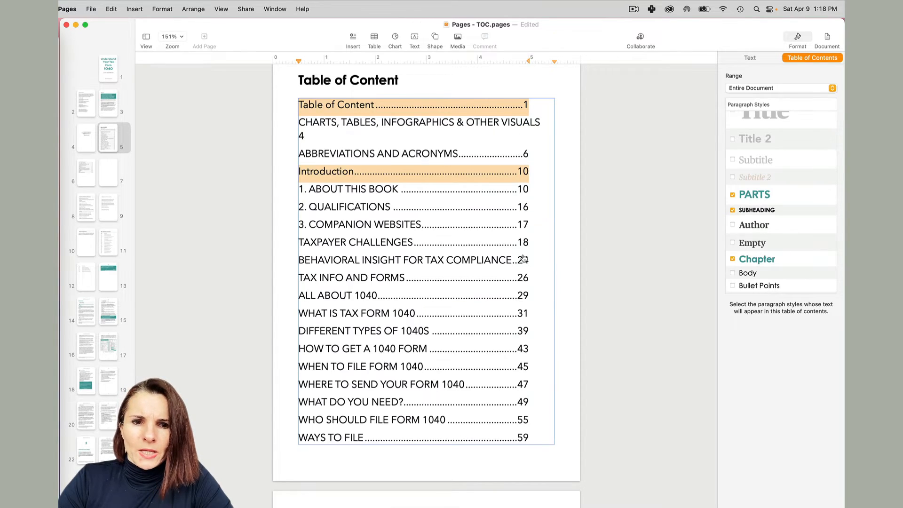
pyautogui.scroll(-10, 526, 256)
pyautogui.scroll(10, 523, 257)
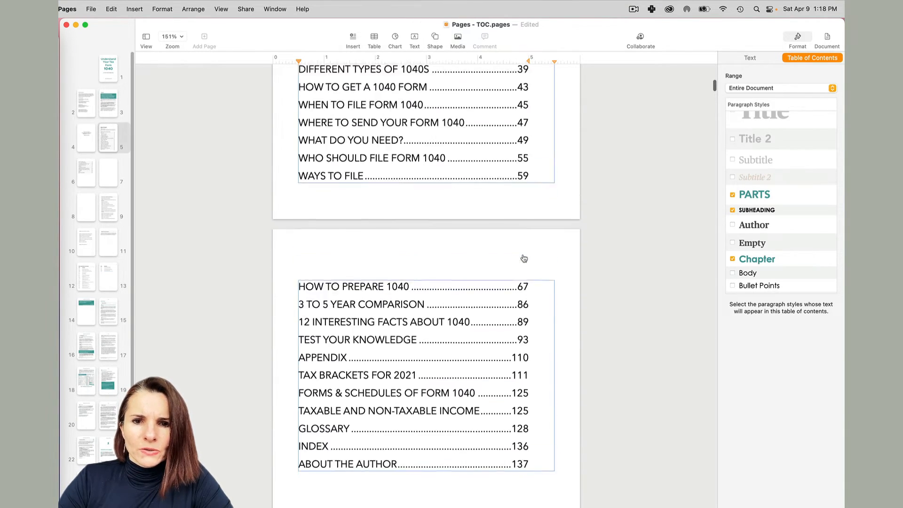
pyautogui.scroll(3, 523, 257)
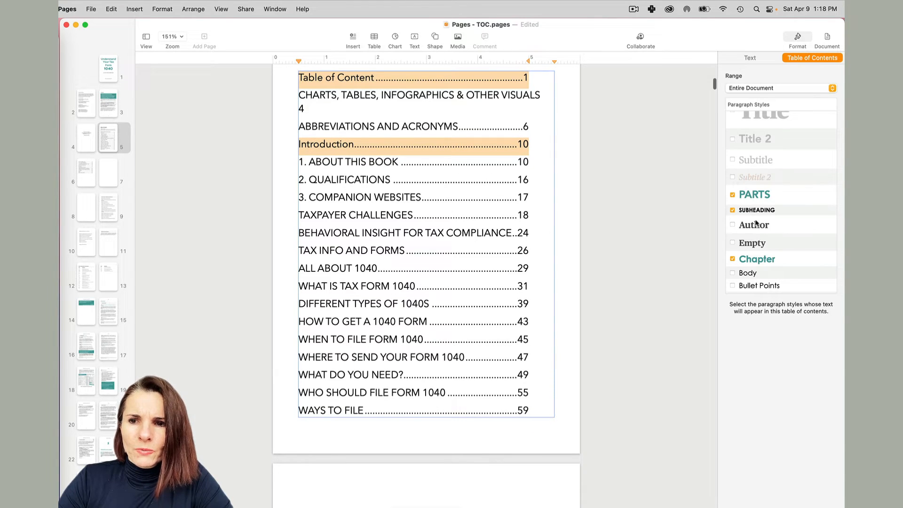
# - Find the "157 Million Overcomplicated Tax Code" heading in the Taxpayer Challenges chapter and check which paragraph style it uses
pyautogui.scroll(-2, 115, 397)
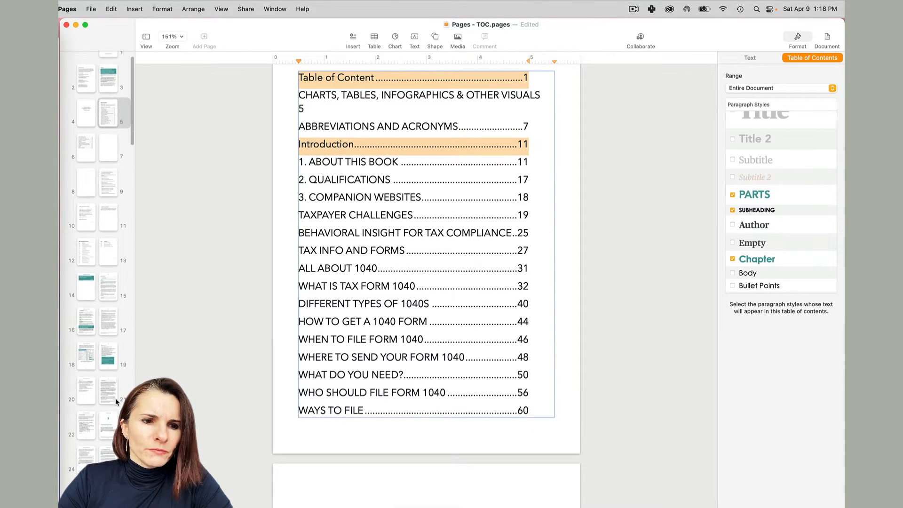
pyautogui.click(111, 316)
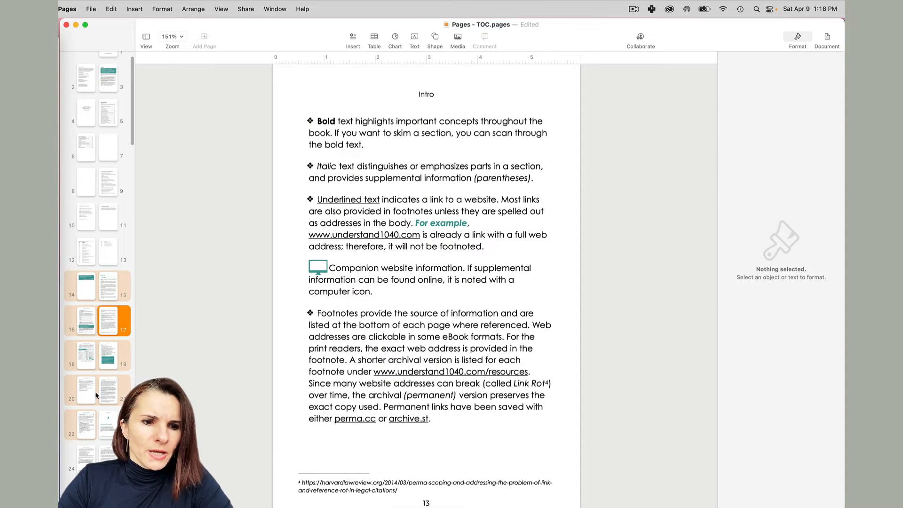
pyautogui.scroll(-3, 95, 391)
pyautogui.click(110, 365)
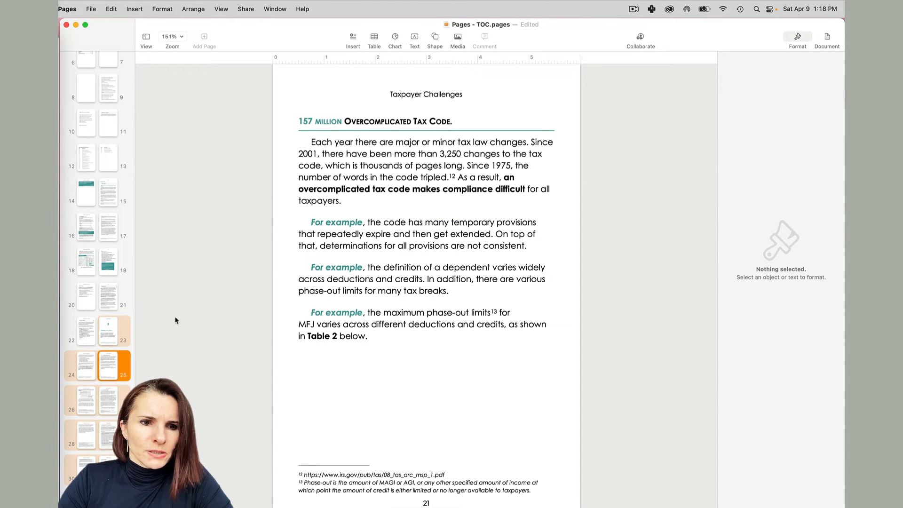
pyautogui.click(366, 121)
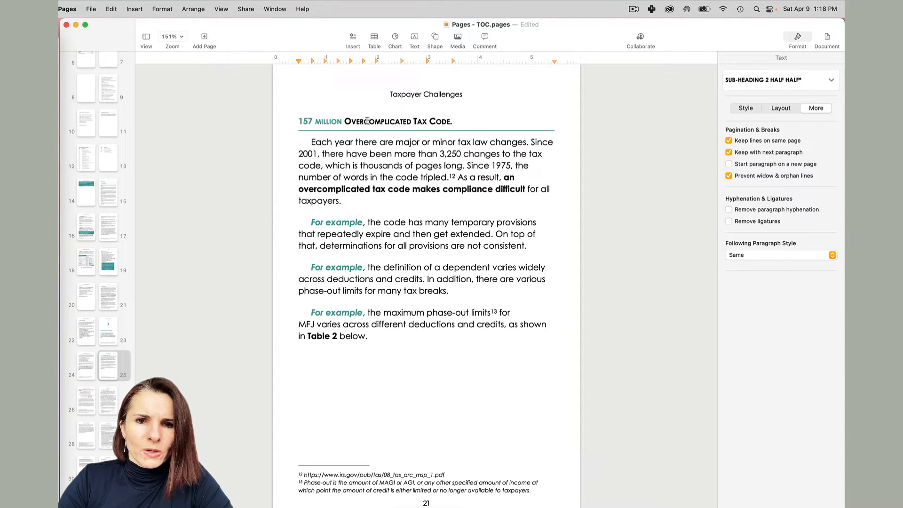
pyautogui.click(411, 122)
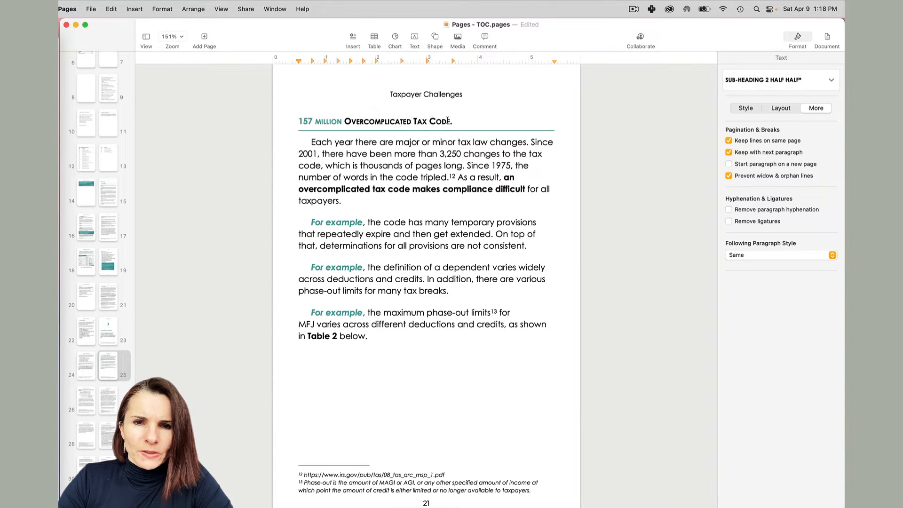
pyautogui.click(830, 81)
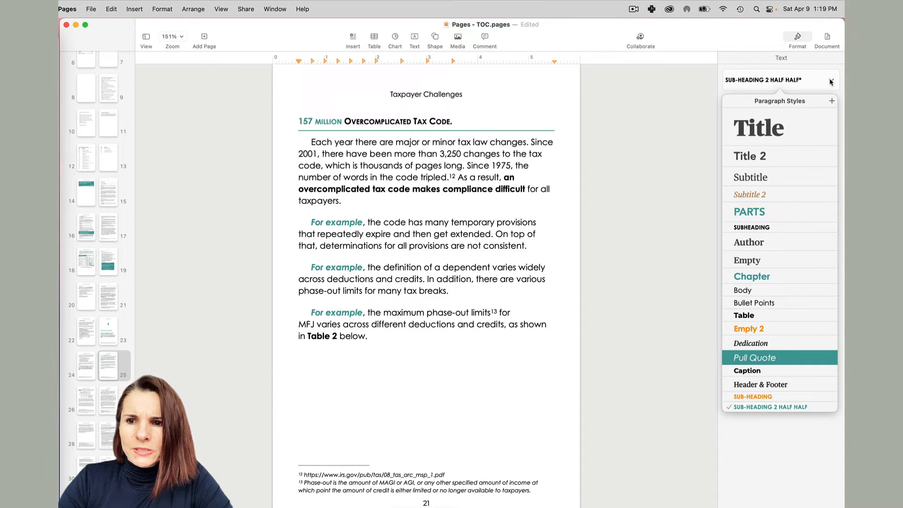
pyautogui.click(831, 81)
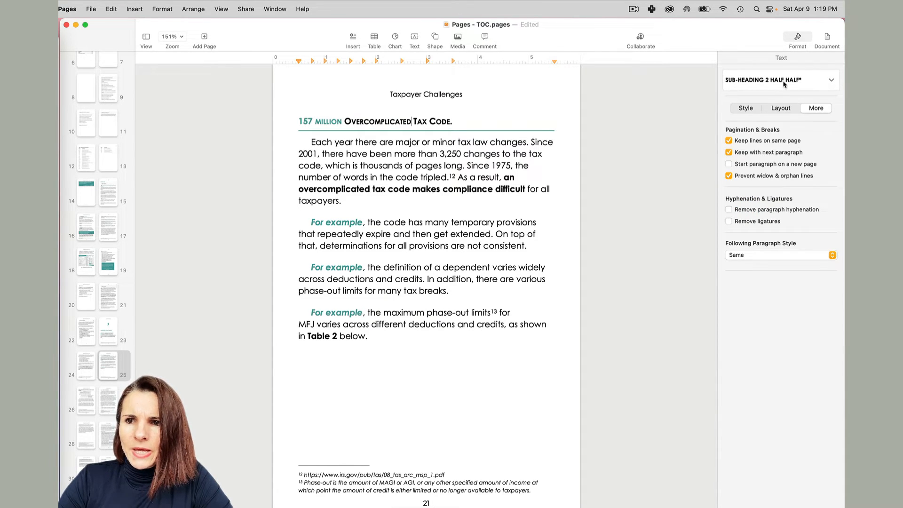
# - Find the "ALL ABOUT 1040" heading page and check which paragraph style the heading uses
pyautogui.scroll(-5, 113, 408)
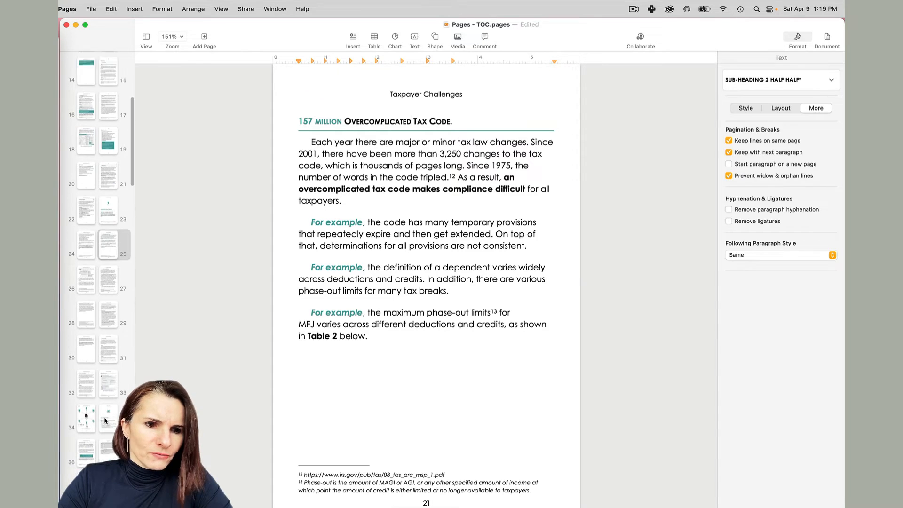
pyautogui.click(108, 355)
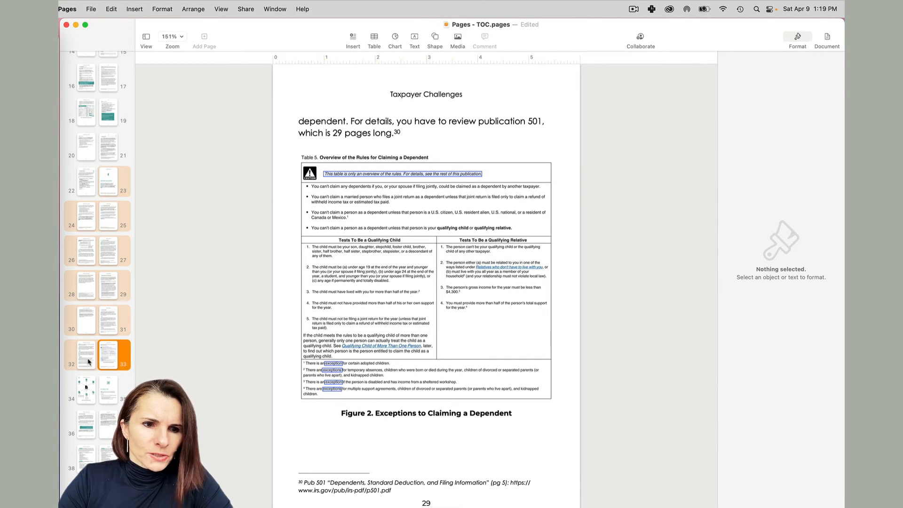
pyautogui.click(108, 389)
pyautogui.click(354, 290)
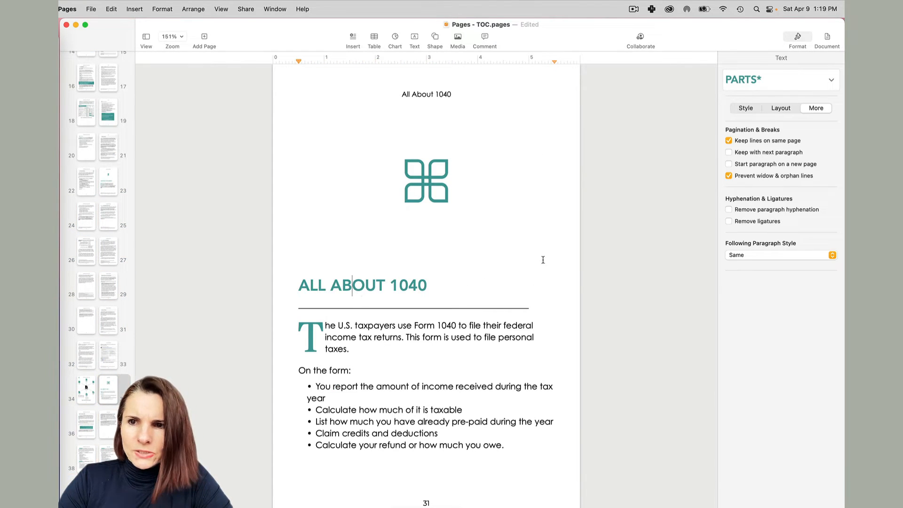
pyautogui.click(830, 80)
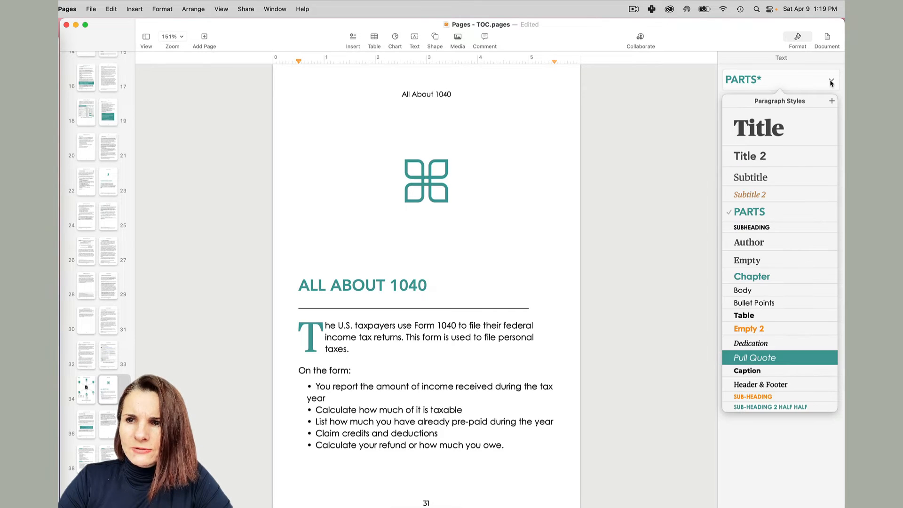
pyautogui.click(831, 81)
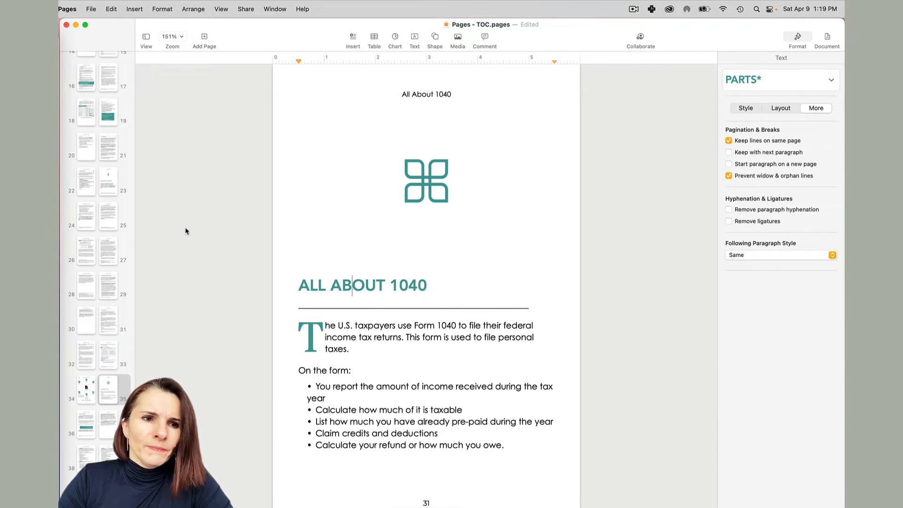
# - Return to the Table of Content page and select its subheading-level entries
pyautogui.scroll(10, 116, 188)
pyautogui.click(108, 137)
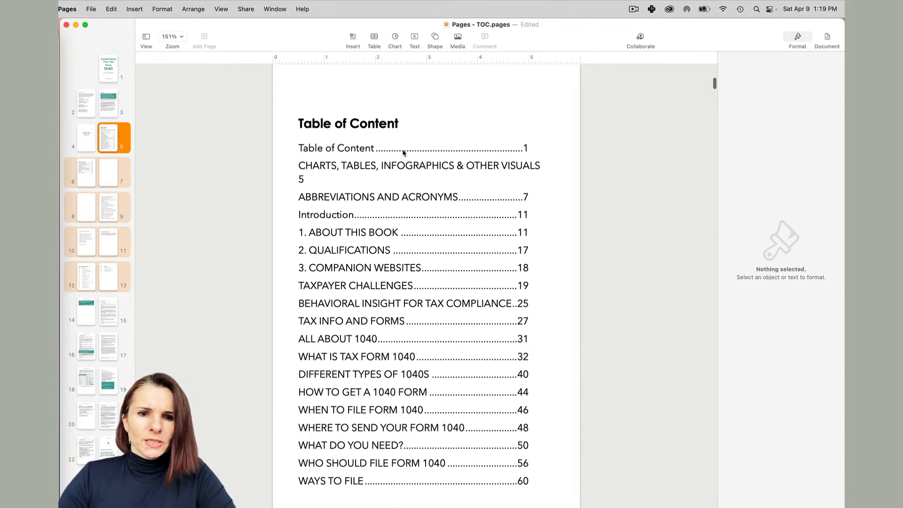
pyautogui.click(397, 250)
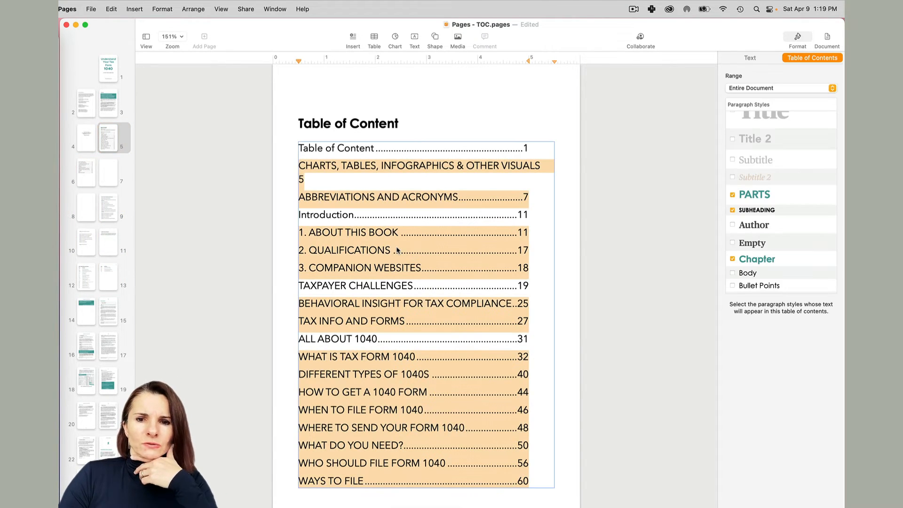
# - Try viewing the table of contents in the two-page layout, and return to the one-page layout
pyautogui.click(183, 37)
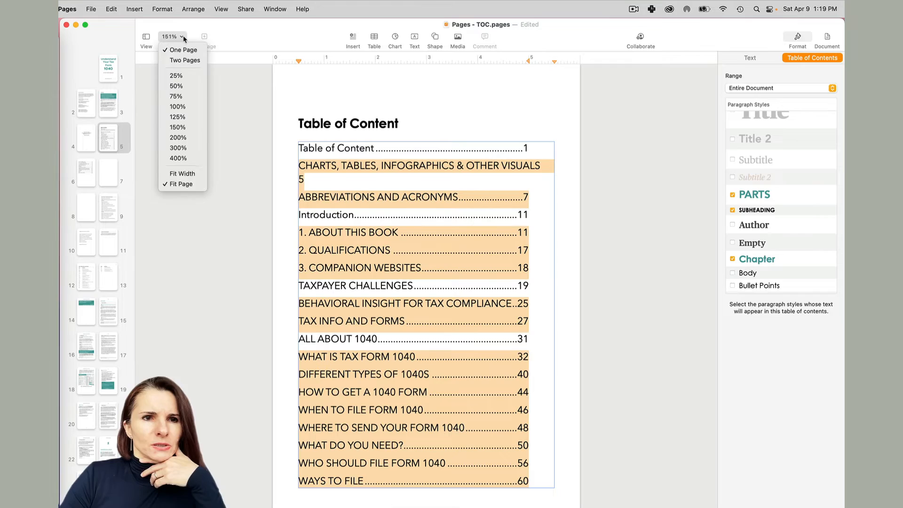
pyautogui.click(185, 61)
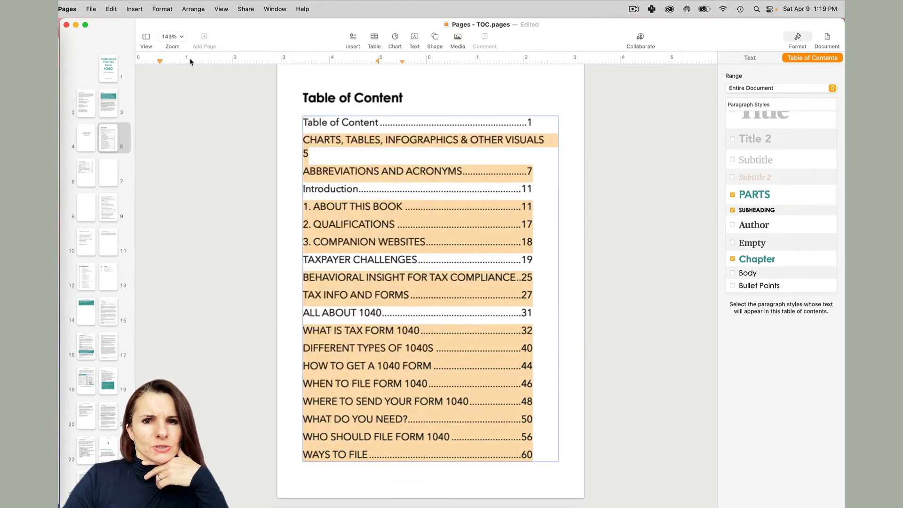
pyautogui.scroll(10, 300, 151)
pyautogui.scroll(-10, 300, 151)
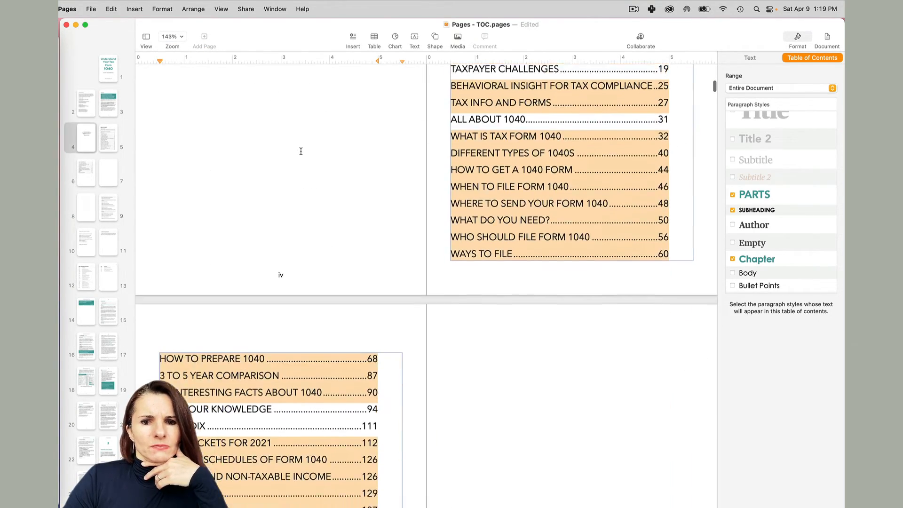
pyautogui.scroll(5, 301, 153)
pyautogui.scroll(-2, 301, 153)
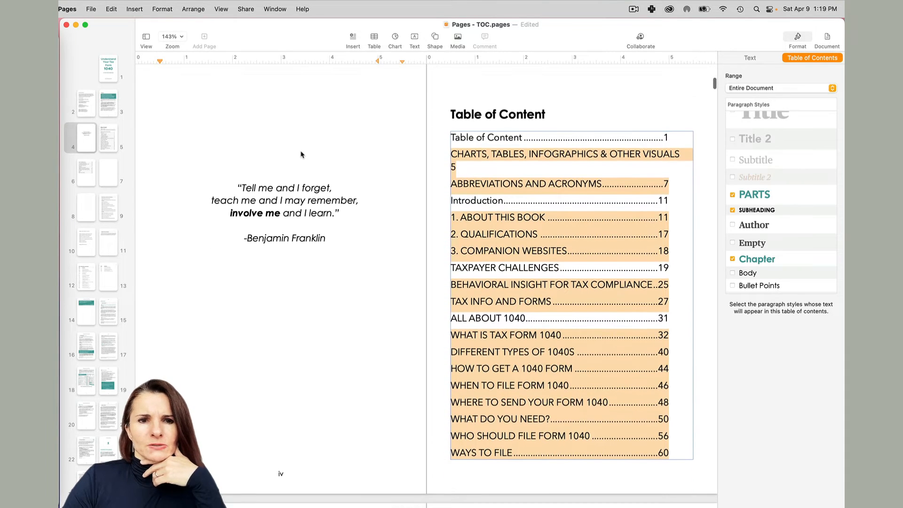
pyautogui.click(182, 36)
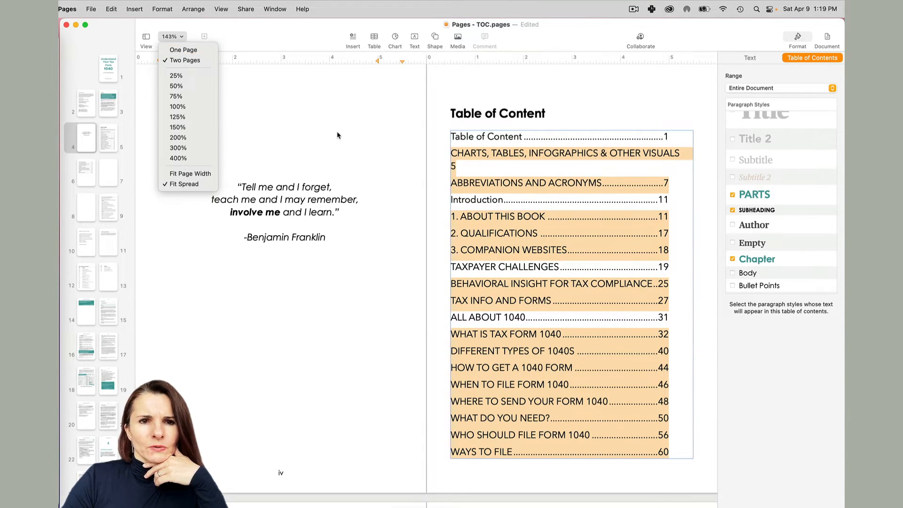
pyautogui.click(184, 49)
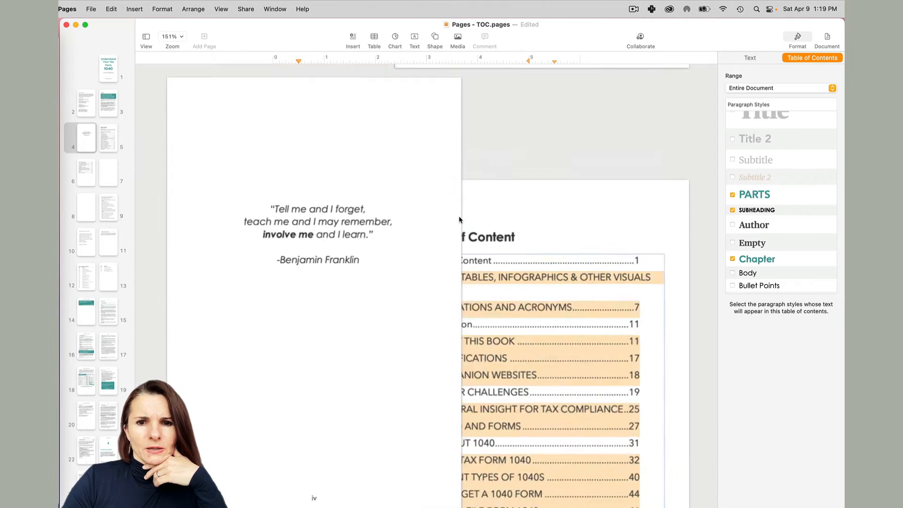
pyautogui.scroll(-15, 459, 219)
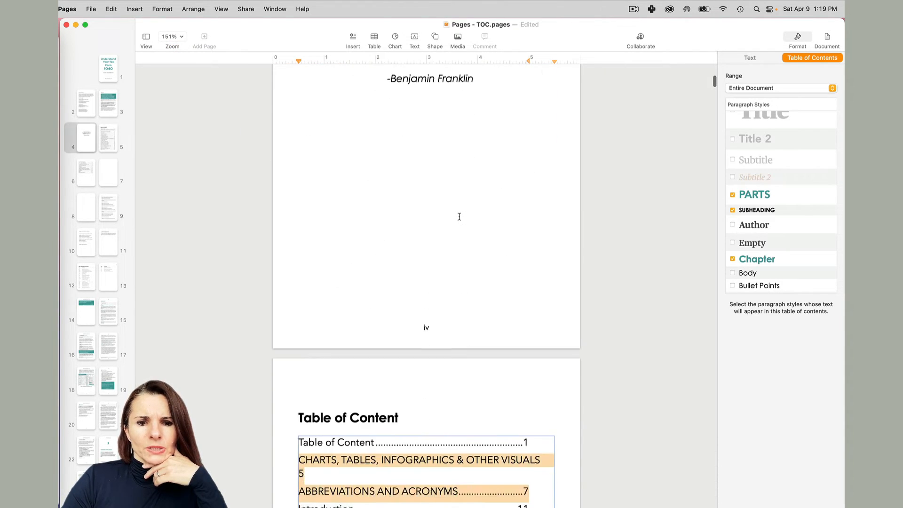
pyautogui.scroll(-1, 459, 217)
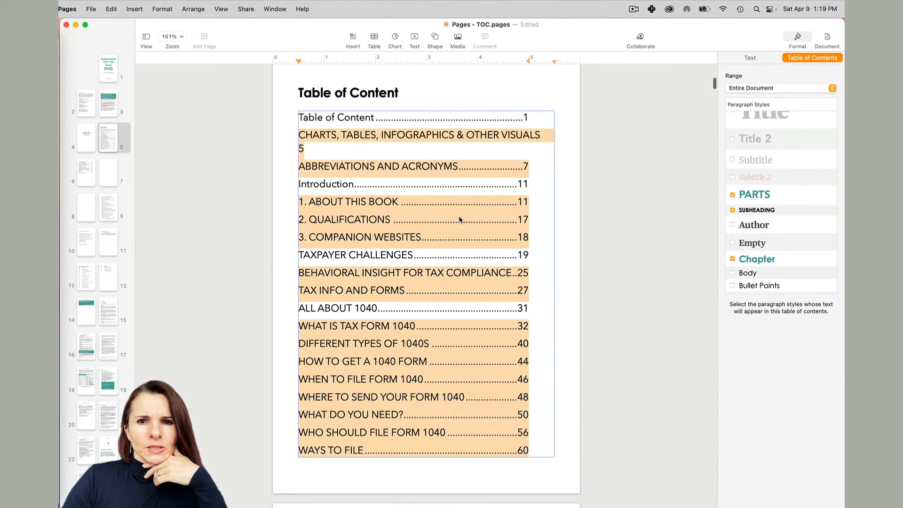
# - Reselect the subheading-level entries in the table of contents and review them across both of its pages
pyautogui.click(565, 184)
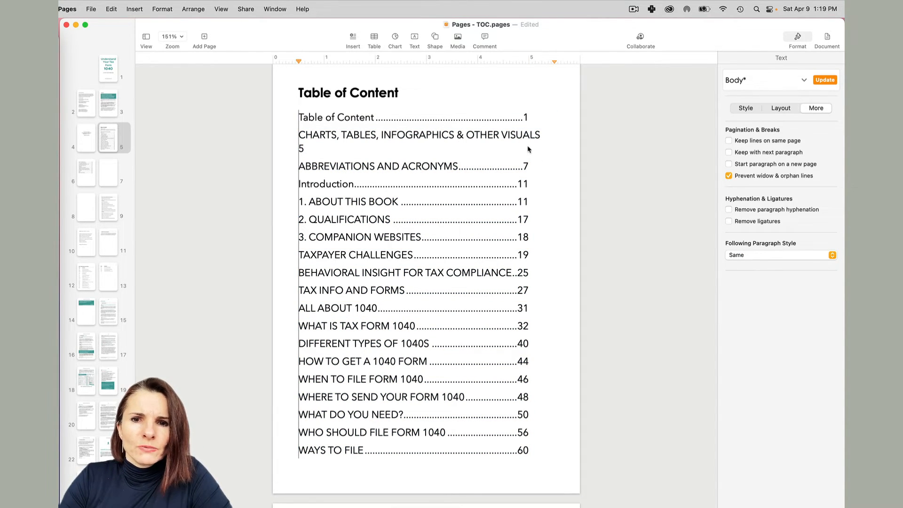
pyautogui.click(492, 165)
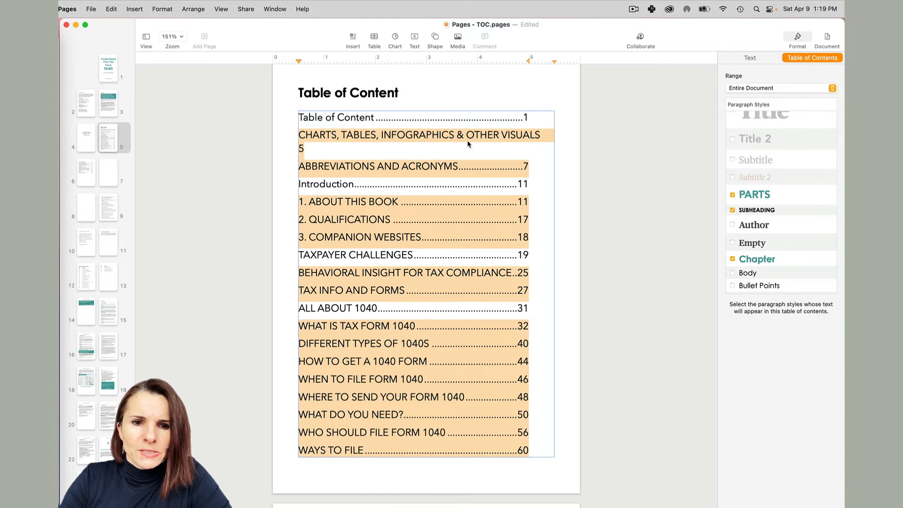
pyautogui.scroll(-10, 470, 193)
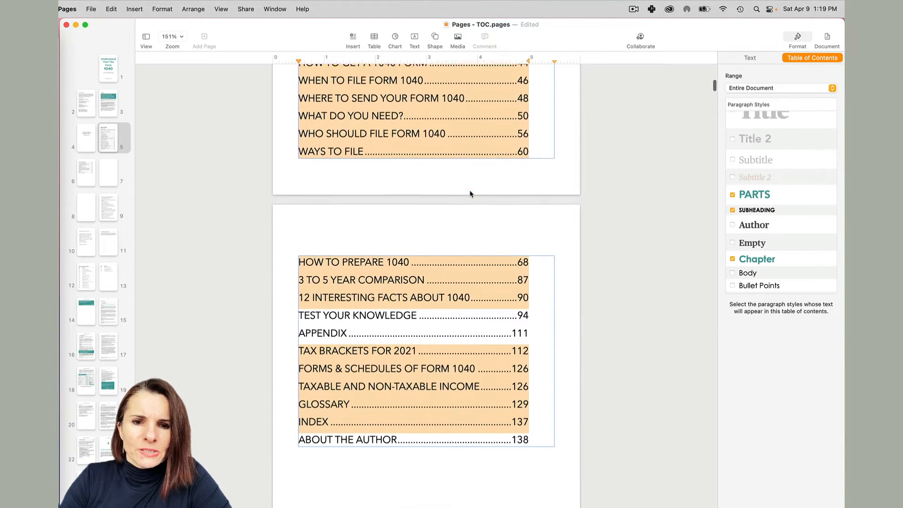
pyautogui.scroll(8, 452, 272)
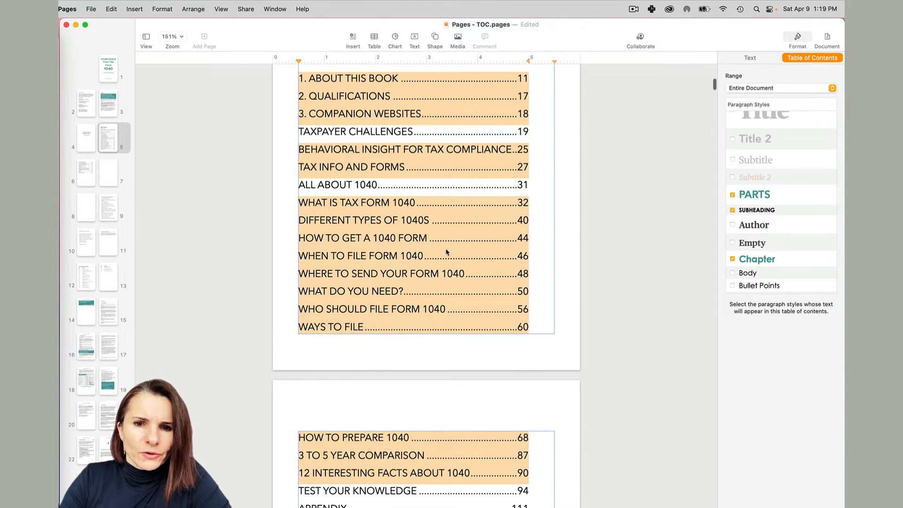
pyautogui.scroll(-2, 446, 252)
pyautogui.scroll(3, 446, 252)
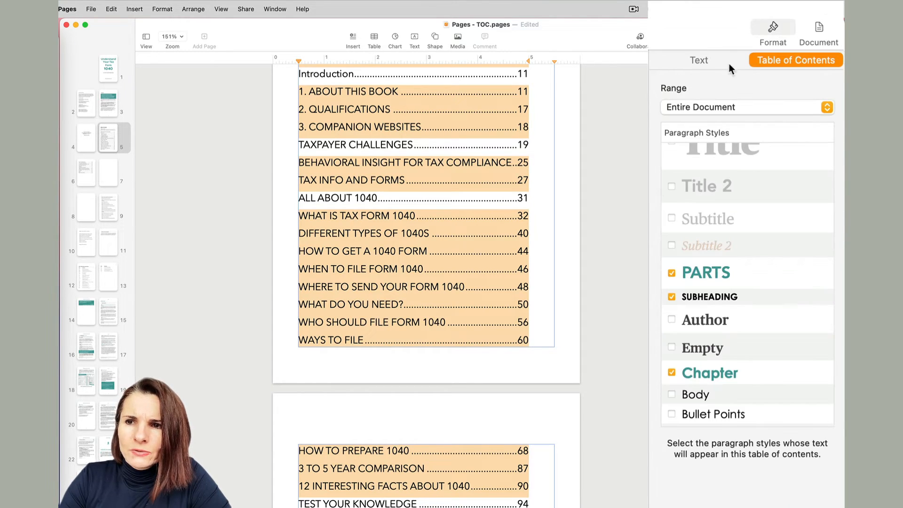
# - Change the capitalization of the subheading-level table of contents entries to Title Case
pyautogui.click(702, 59)
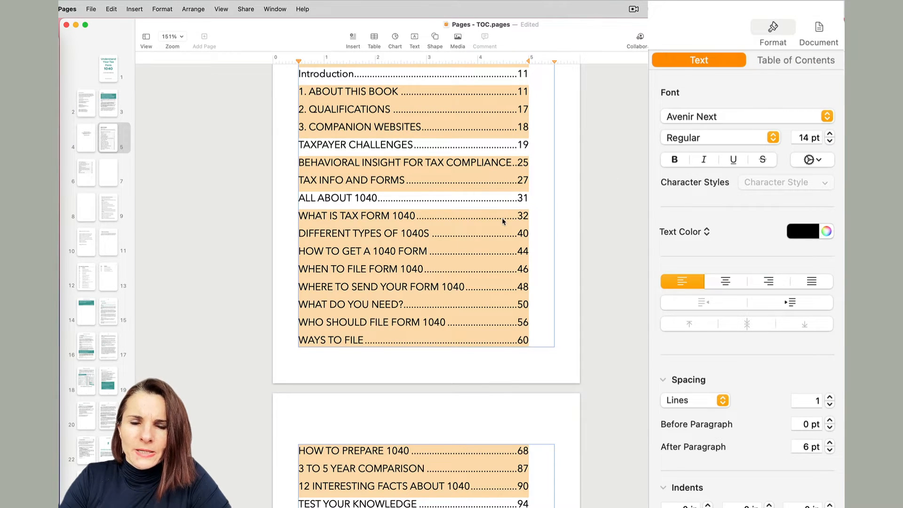
pyautogui.scroll(3, 502, 221)
pyautogui.scroll(-2, 498, 225)
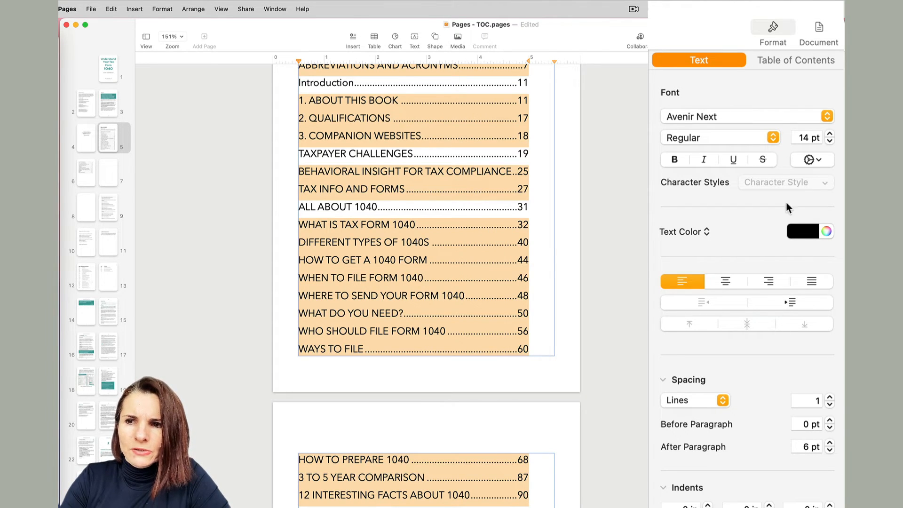
pyautogui.click(818, 159)
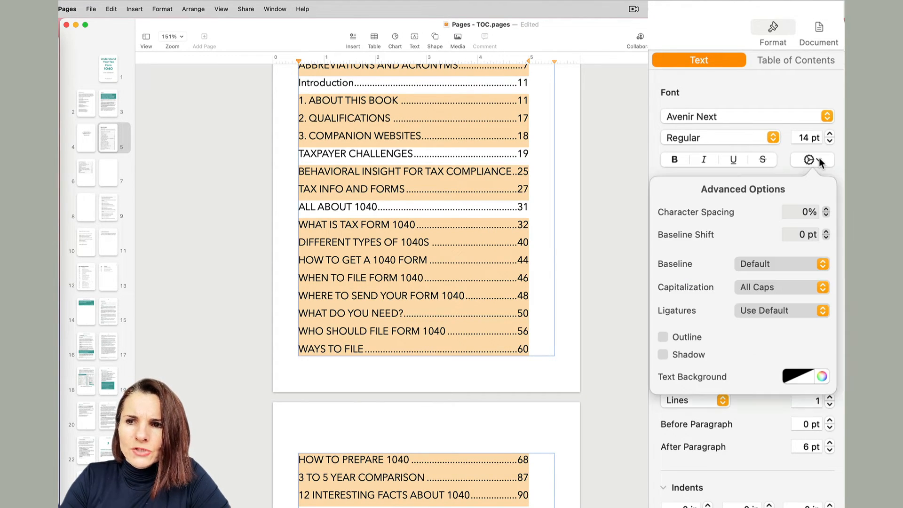
pyautogui.click(823, 287)
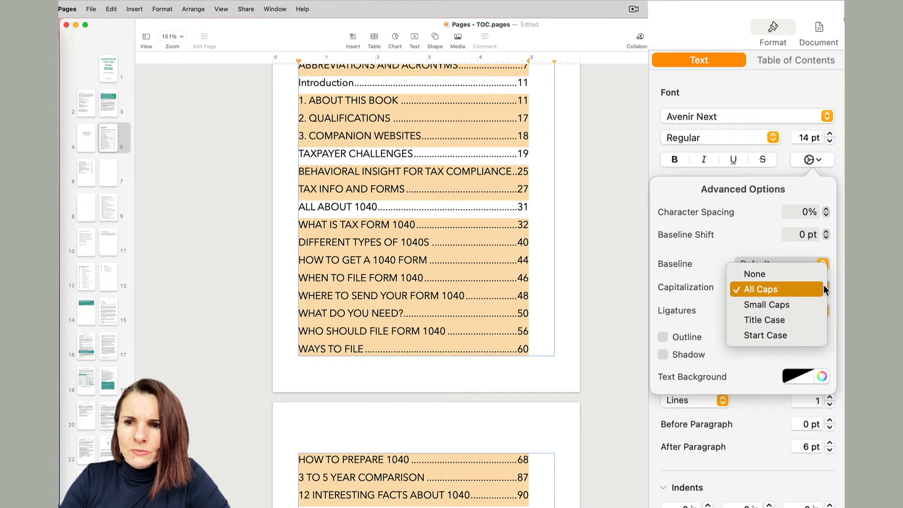
pyautogui.click(778, 319)
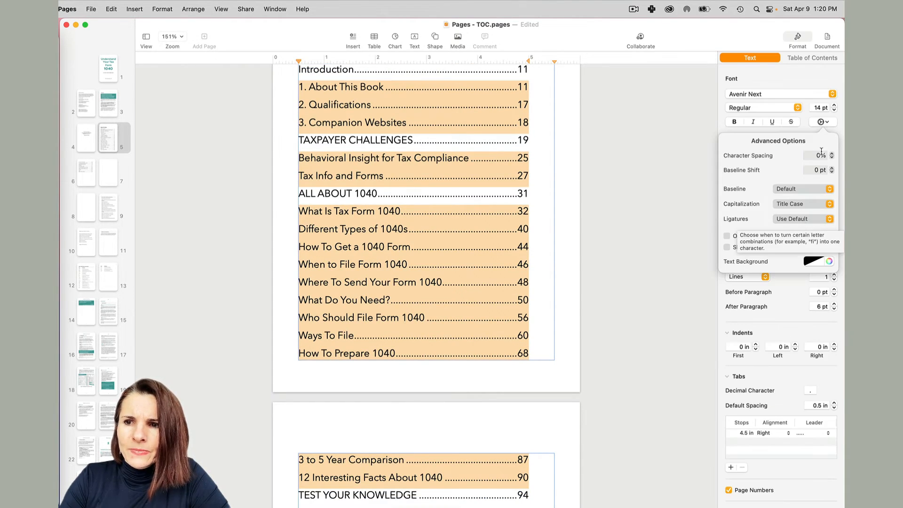
pyautogui.click(684, 176)
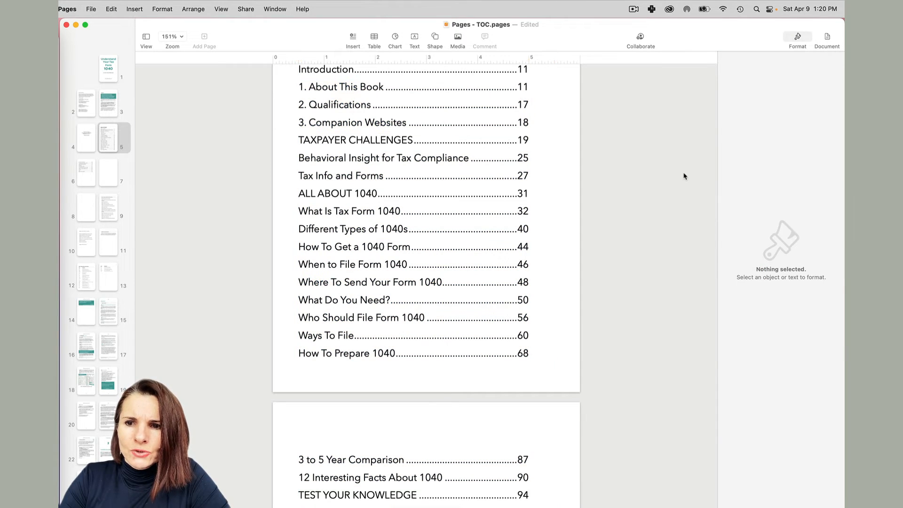
# - Remove the page numbers from the subheading-level entries in the table of contents
pyautogui.click(459, 203)
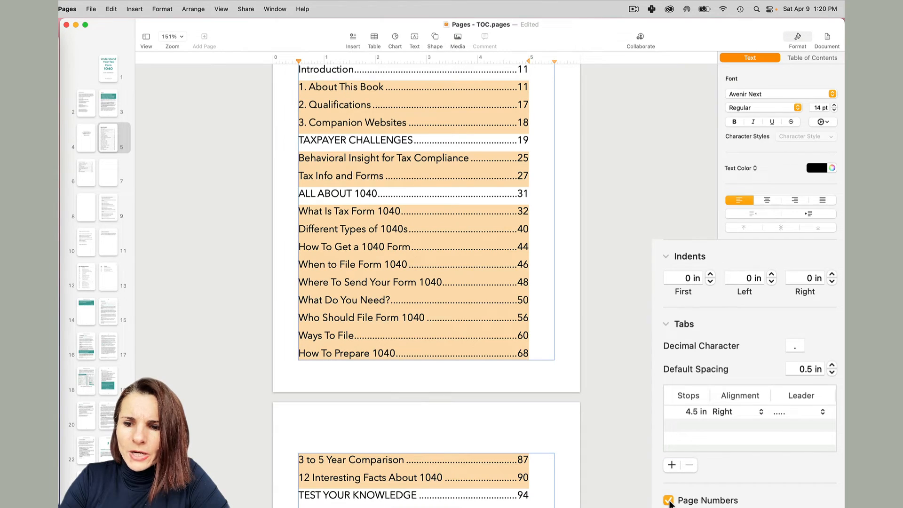
pyautogui.click(668, 500)
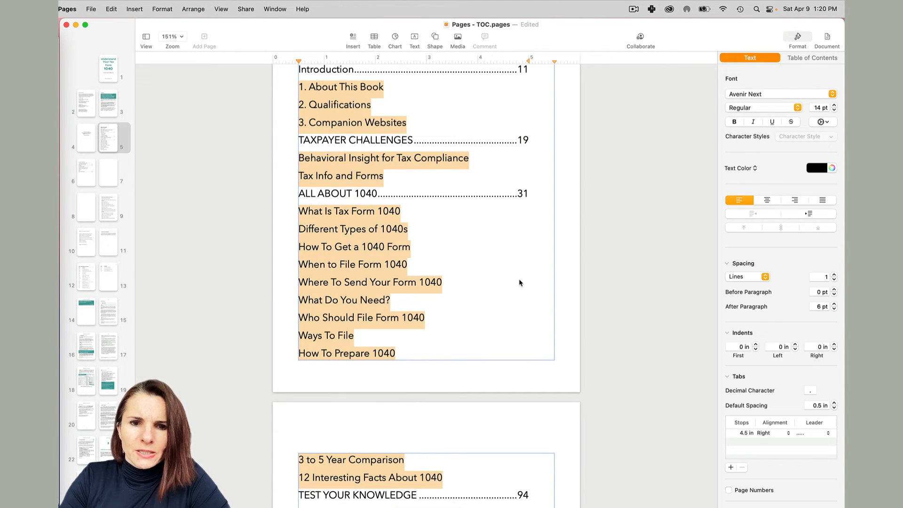
pyautogui.click(558, 237)
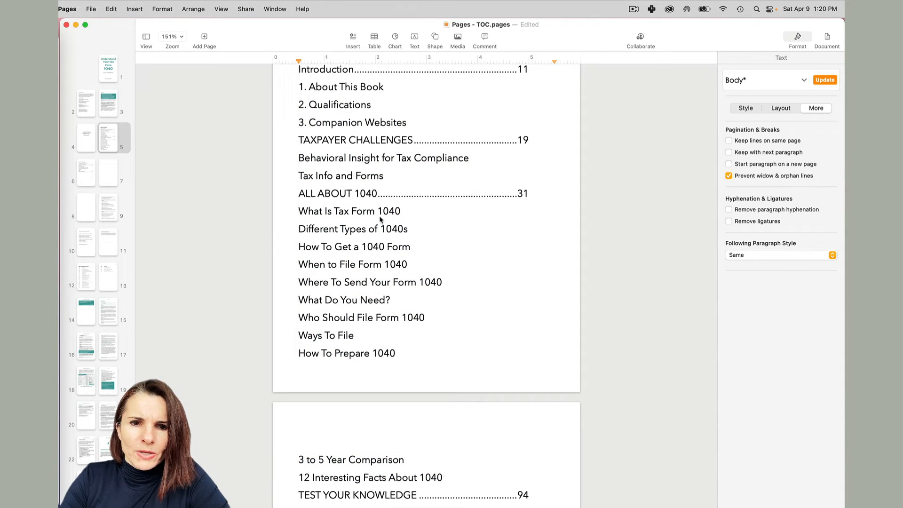
# - Make the part-level entries, such as TAXPAYER CHALLENGES and ALL ABOUT 1040, dark blue and bold
pyautogui.click(400, 198)
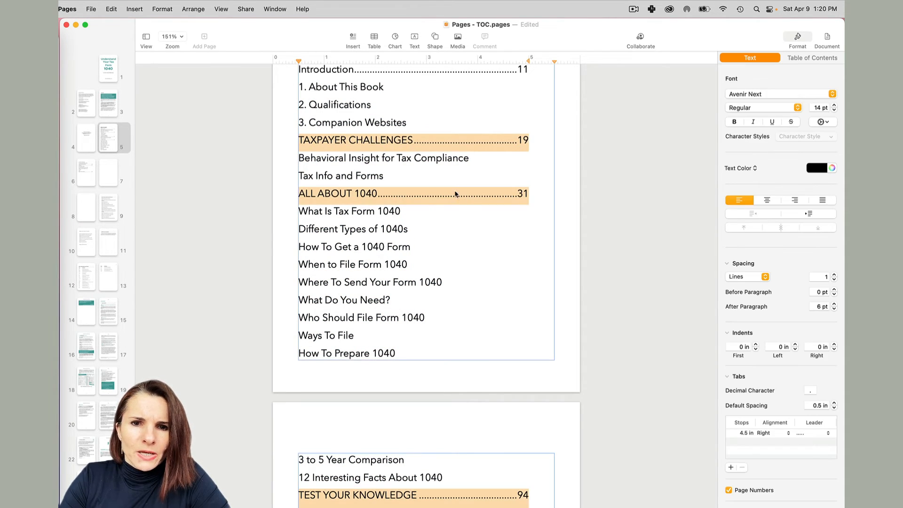
pyautogui.scroll(4, 456, 193)
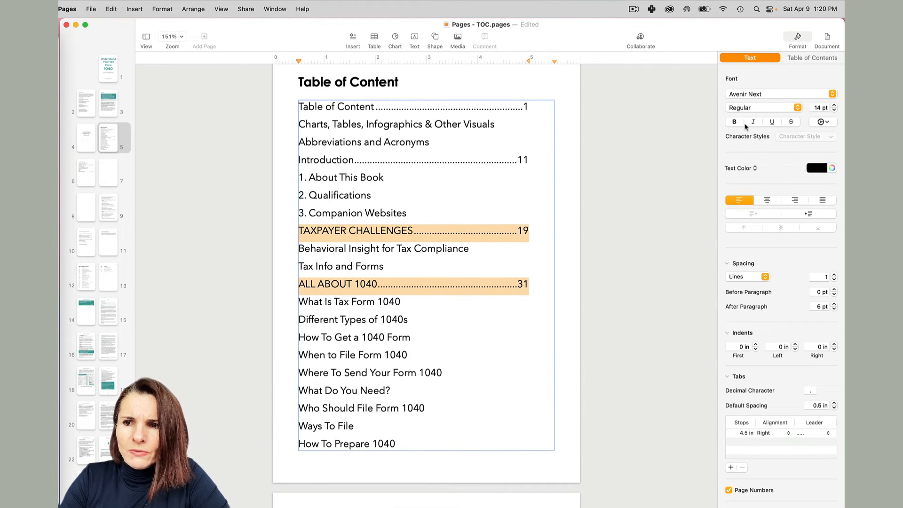
pyautogui.click(823, 172)
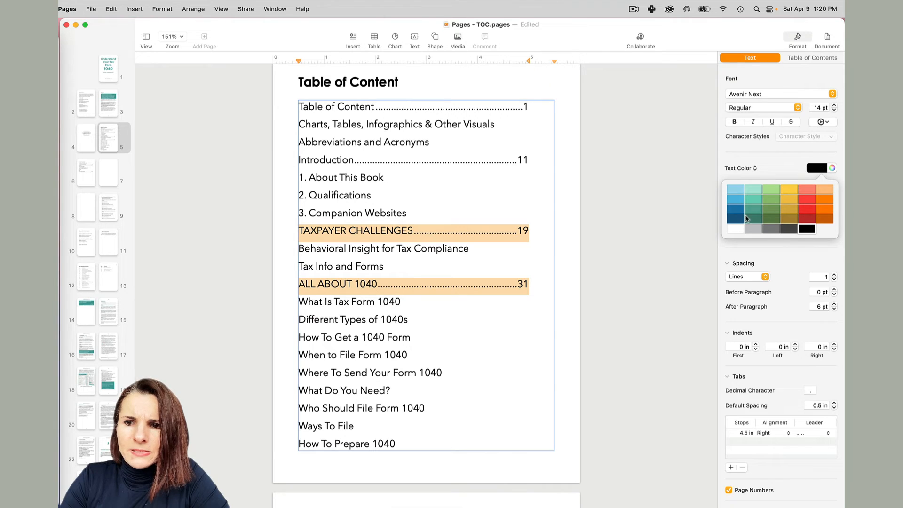
pyautogui.click(742, 223)
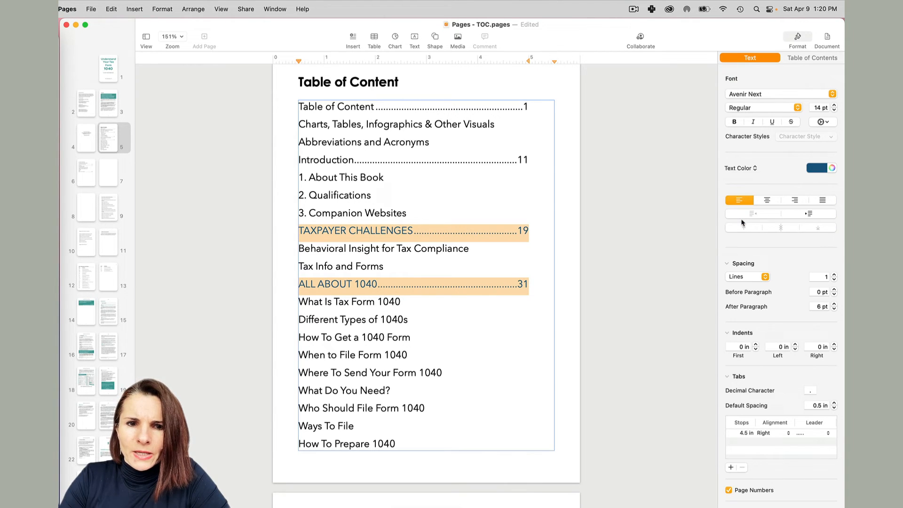
pyautogui.click(734, 123)
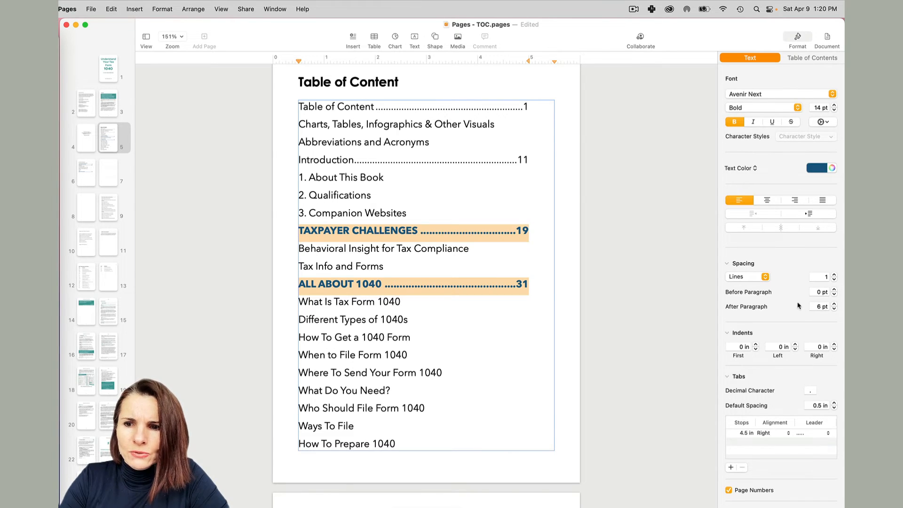
# - Increase the after-paragraph spacing of the part-level table of contents entries to 9 pt
pyautogui.click(834, 305)
pyautogui.click(834, 305)
pyautogui.click(834, 304)
pyautogui.click(834, 305)
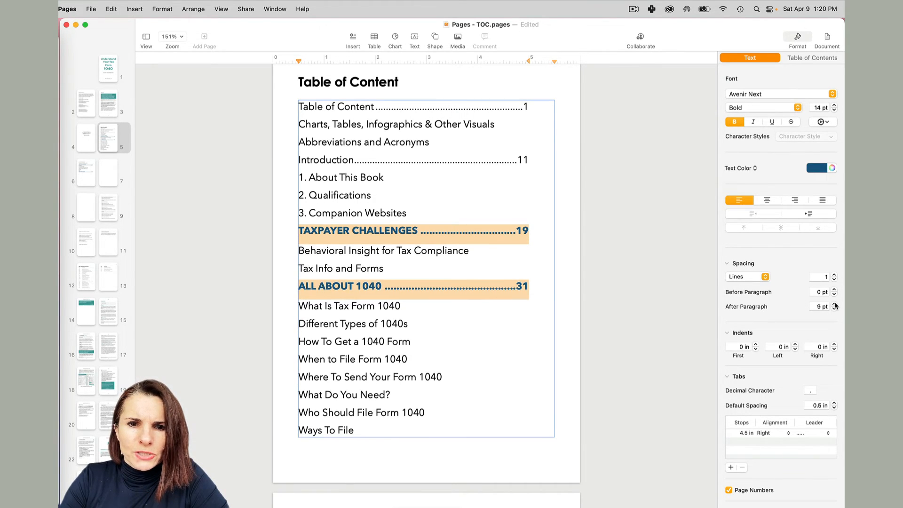
# - Set the part-level table of contents entries' after-paragraph spacing to 12 pt and change their font to Montserrat
pyautogui.click(834, 305)
pyautogui.click(834, 305)
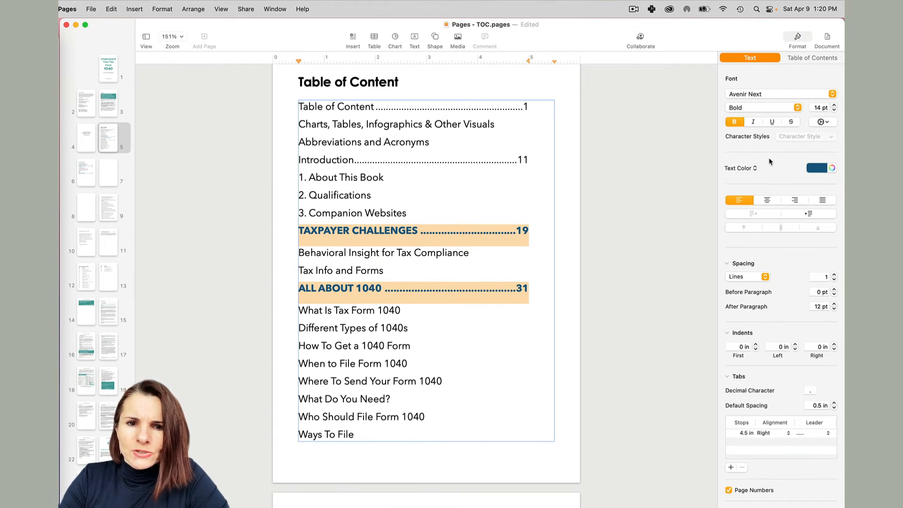
pyautogui.click(831, 95)
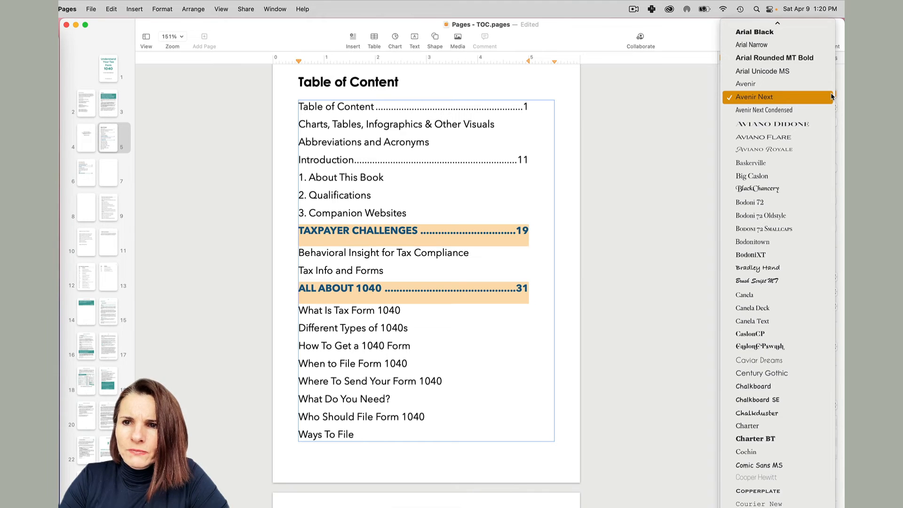
pyautogui.scroll(5, 823, 106)
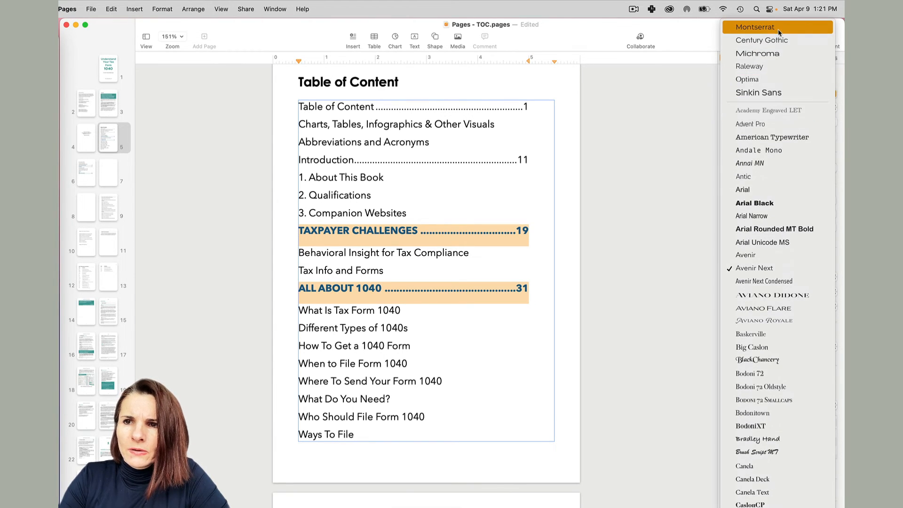
pyautogui.click(777, 28)
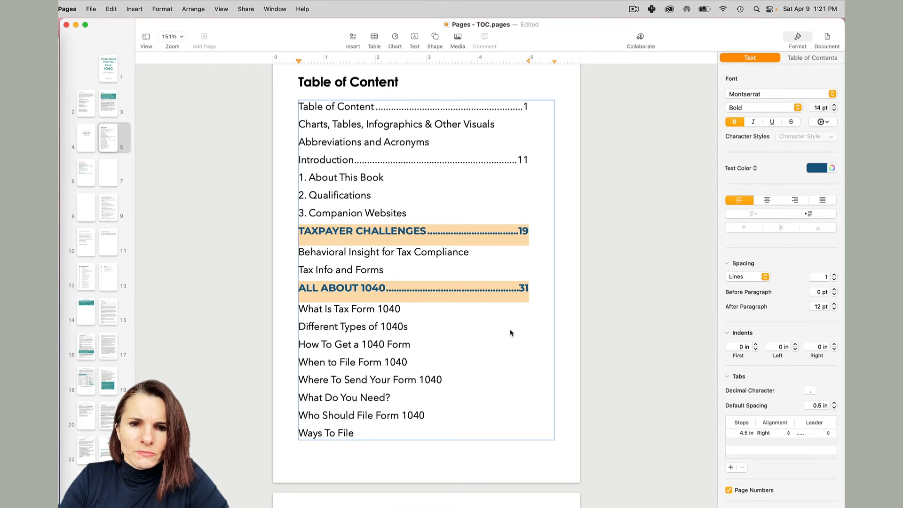
# - Turn the page numbers back on for the subheading-level entries in the table of contents
pyautogui.click(401, 309)
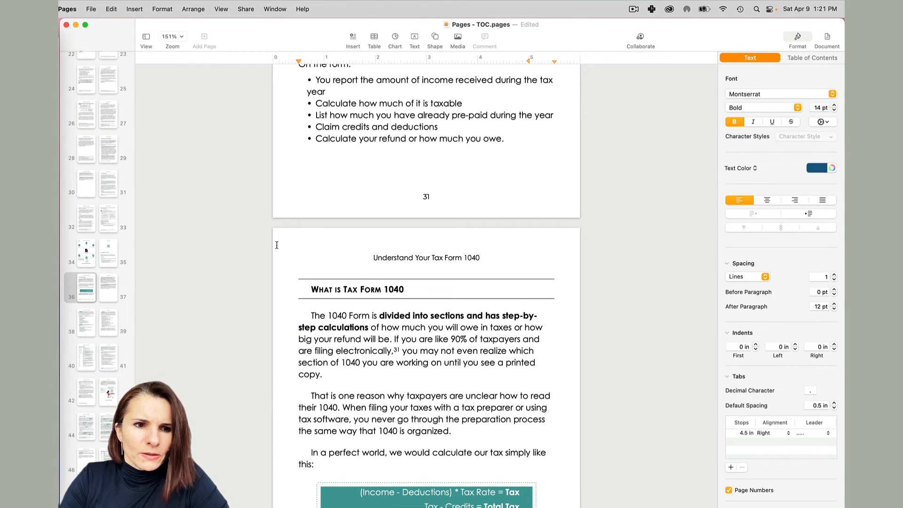
pyautogui.scroll(15, 113, 196)
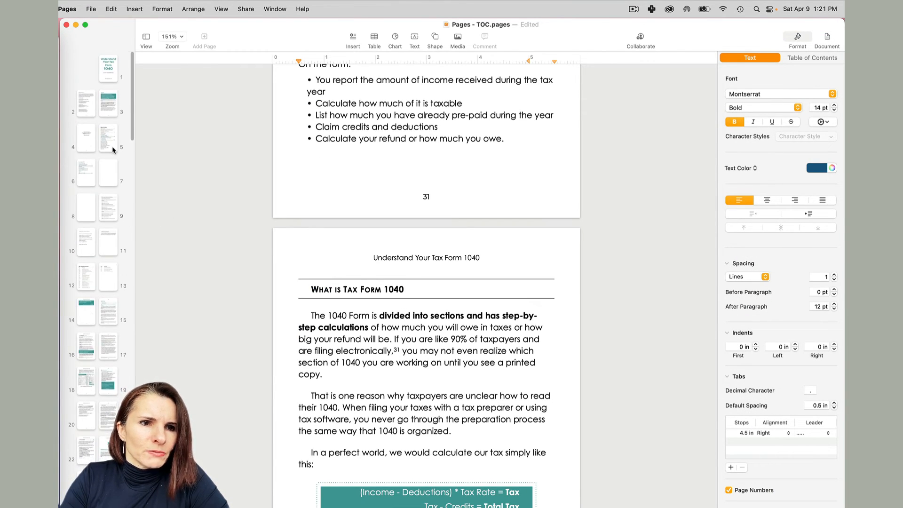
pyautogui.click(113, 148)
pyautogui.click(533, 288)
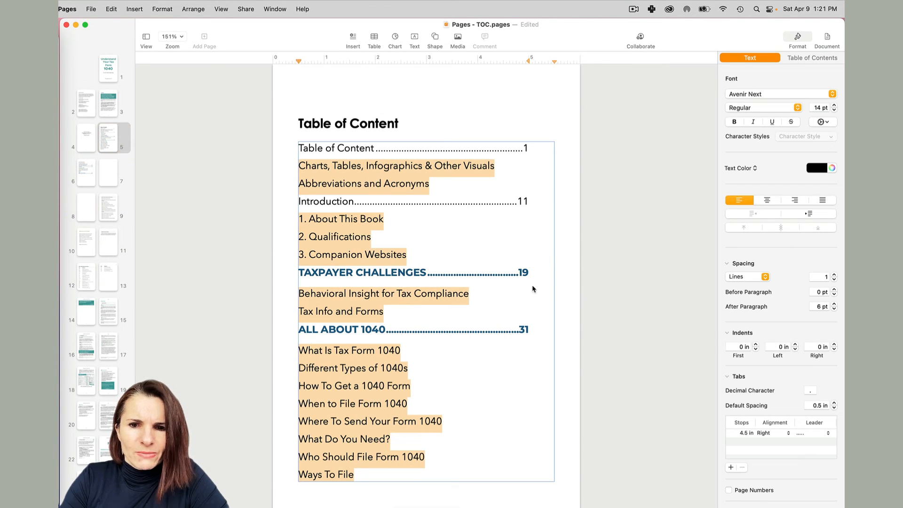
pyautogui.click(729, 491)
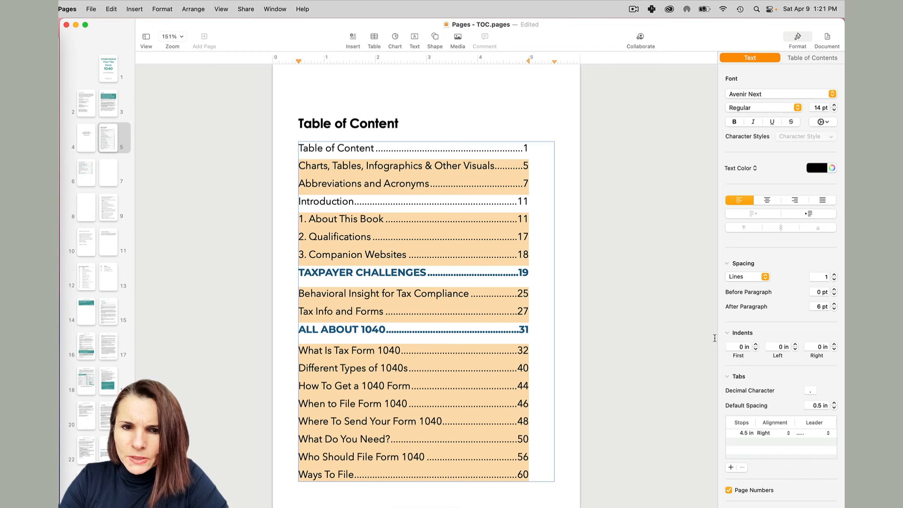
# - Give the subheading-level entries a 0.25 in first-line indent and reduce their font size to 12 pt
pyautogui.scroll(-5, 453, 291)
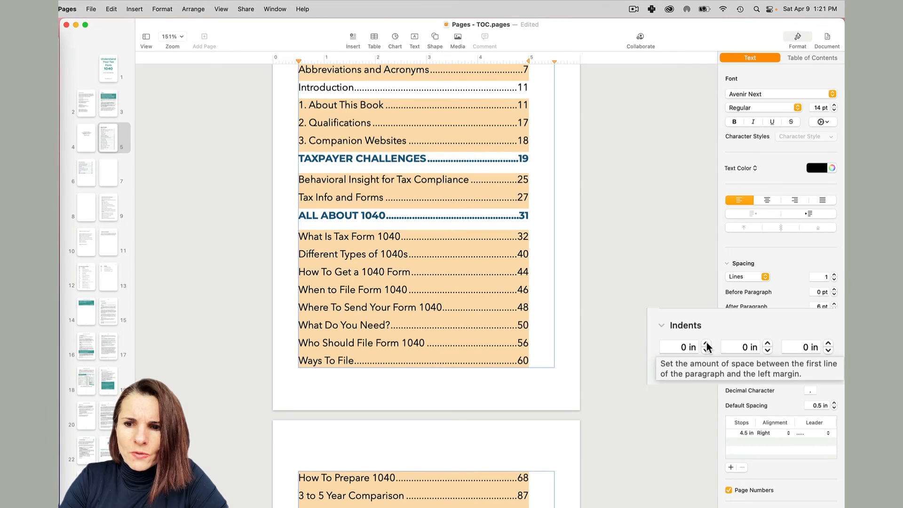
pyautogui.click(706, 344)
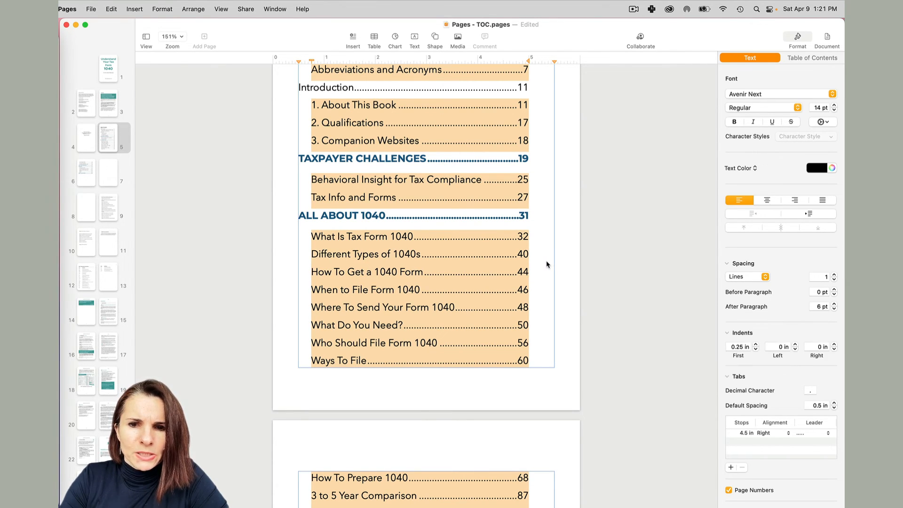
pyautogui.click(834, 110)
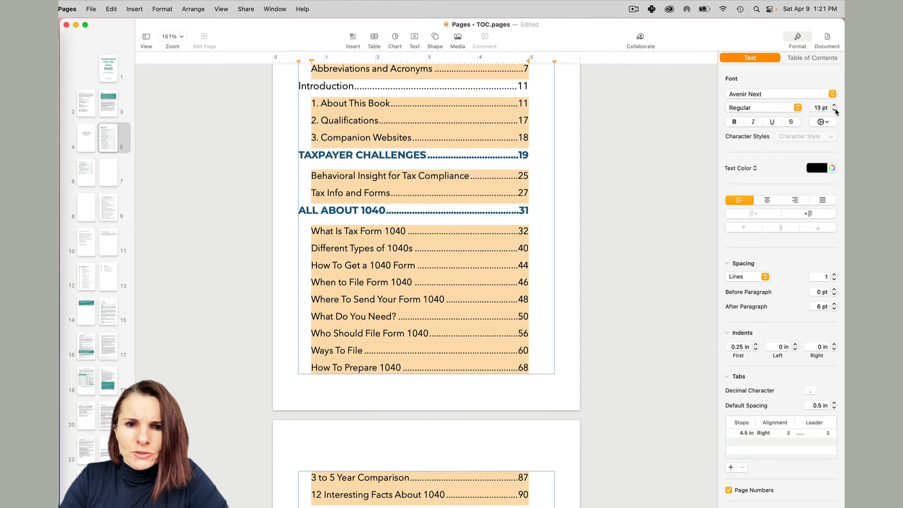
pyautogui.click(835, 111)
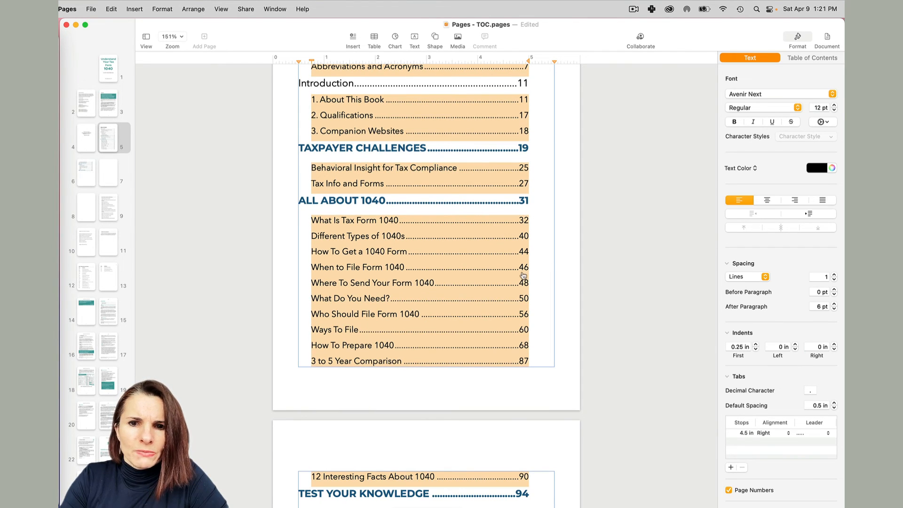
pyautogui.scroll(2, 541, 275)
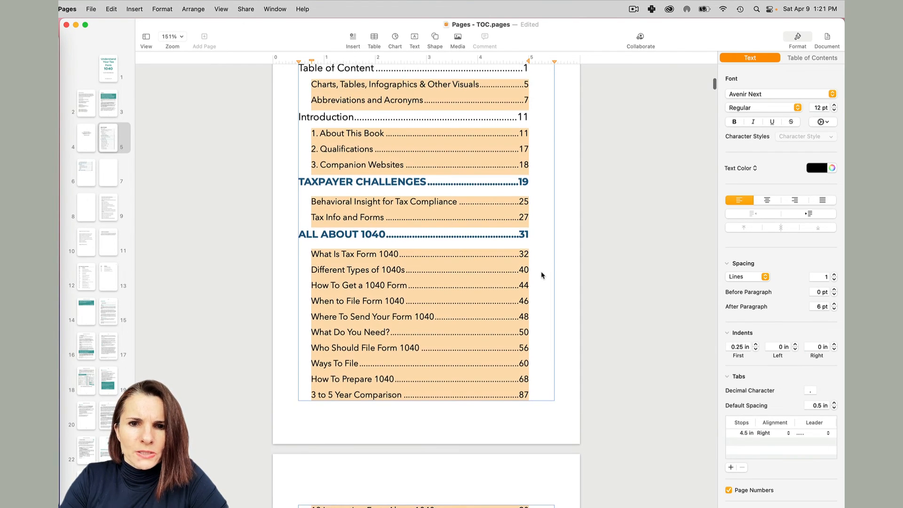
# - Deselect the entries and review the formatting of the whole table of contents across both of its pages
pyautogui.click(566, 253)
pyautogui.scroll(5, 566, 253)
pyautogui.scroll(-5, 565, 253)
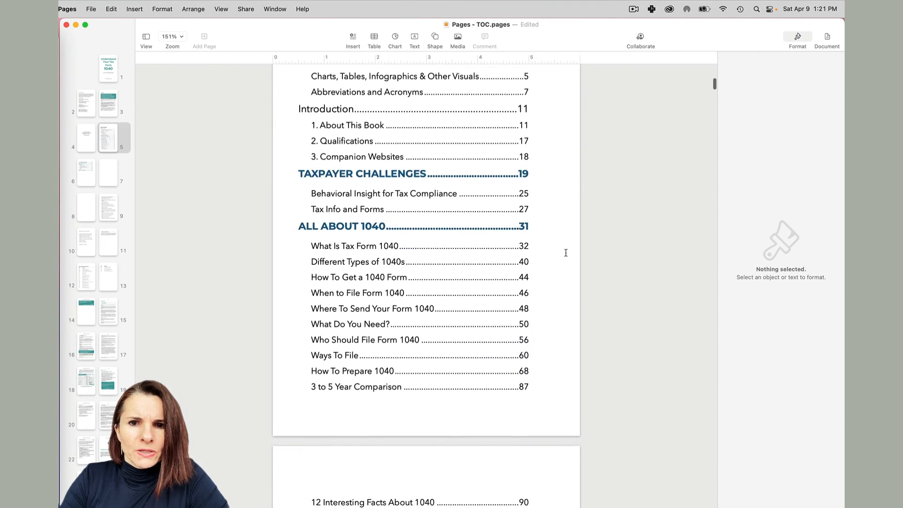
pyautogui.scroll(-10, 566, 253)
pyautogui.scroll(4, 565, 253)
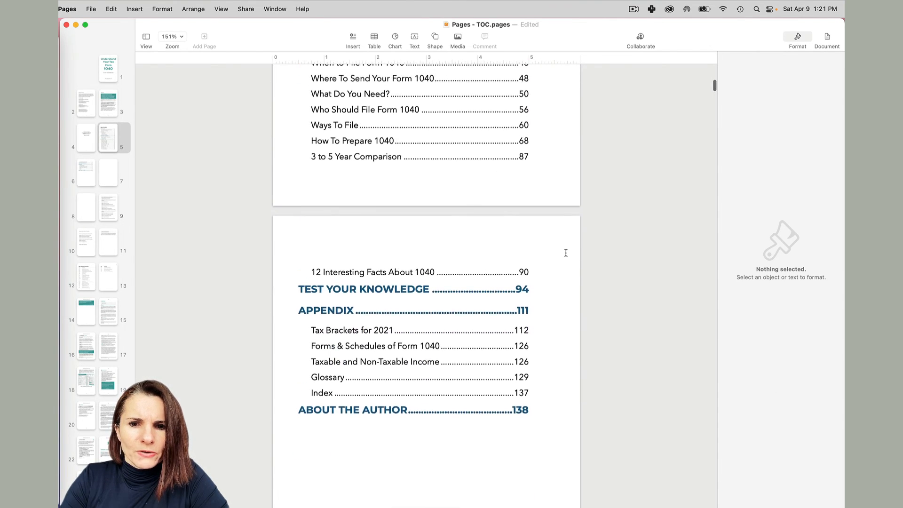
pyautogui.scroll(5, 566, 253)
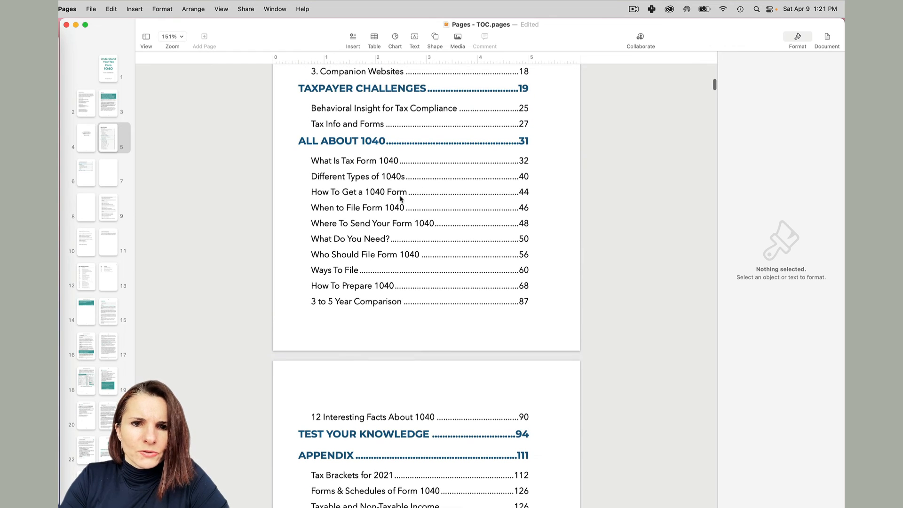
# - Follow the page-number link of the ALL ABOUT 1040 entry to its section, and return to the table of contents page
pyautogui.click(396, 146)
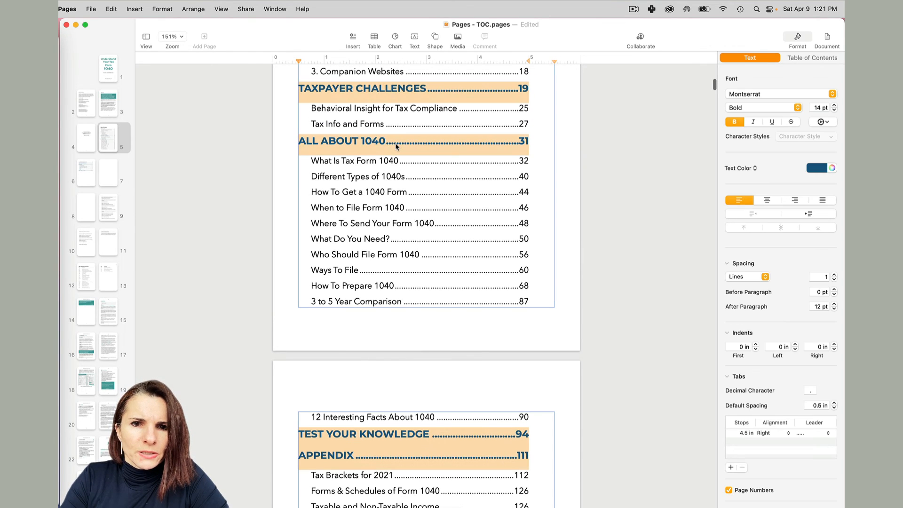
pyautogui.click(560, 143)
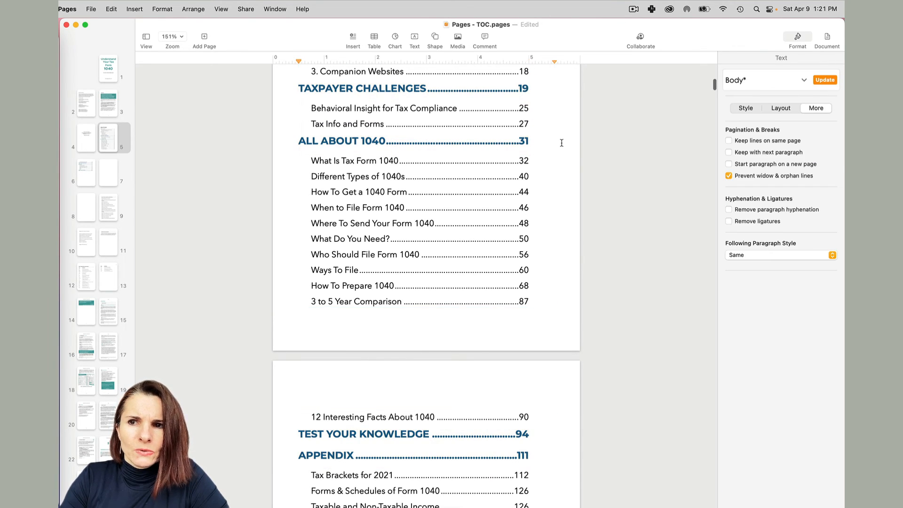
pyautogui.click(491, 144)
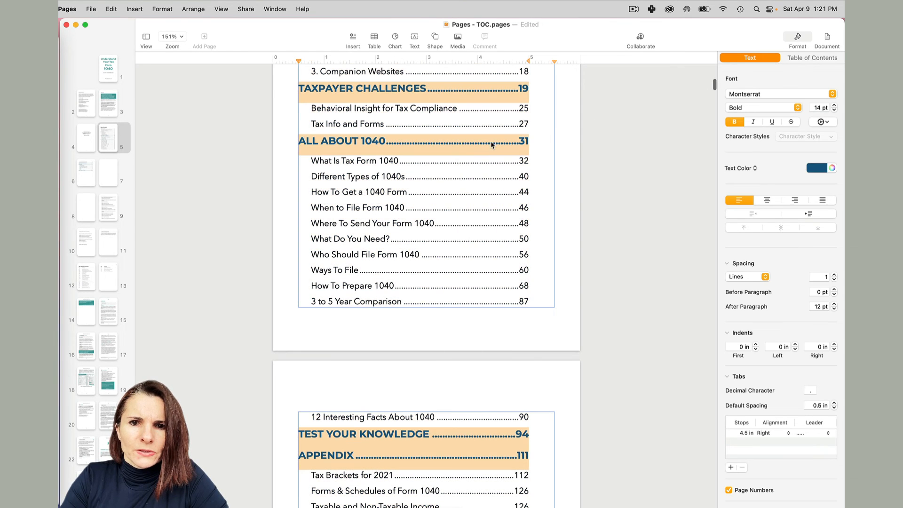
pyautogui.click(559, 149)
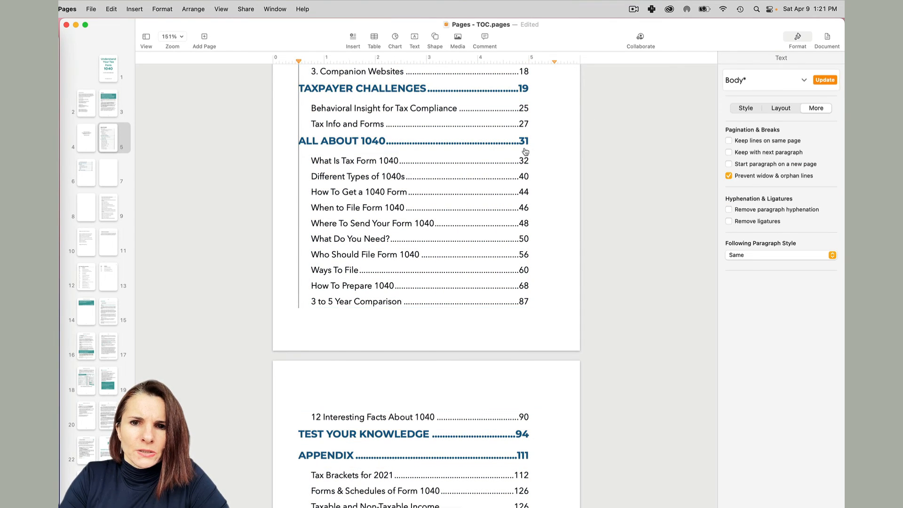
pyautogui.click(524, 141)
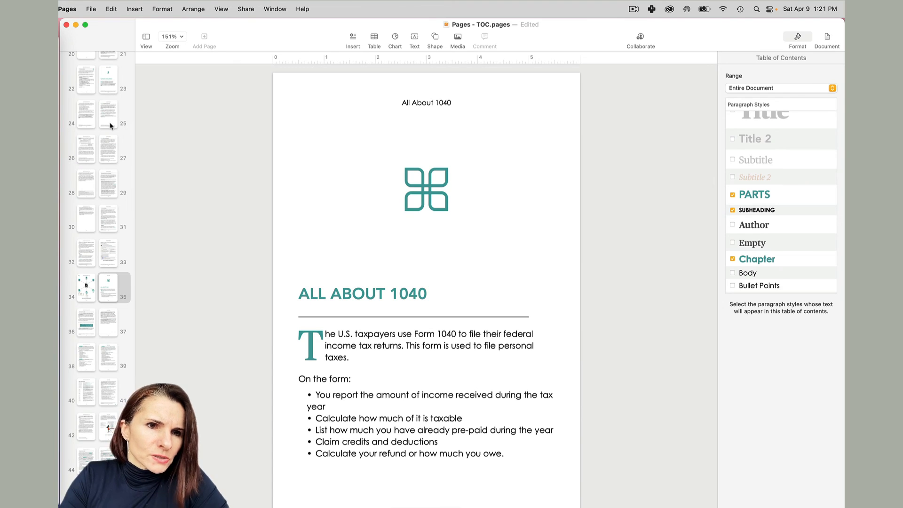
pyautogui.scroll(10, 111, 126)
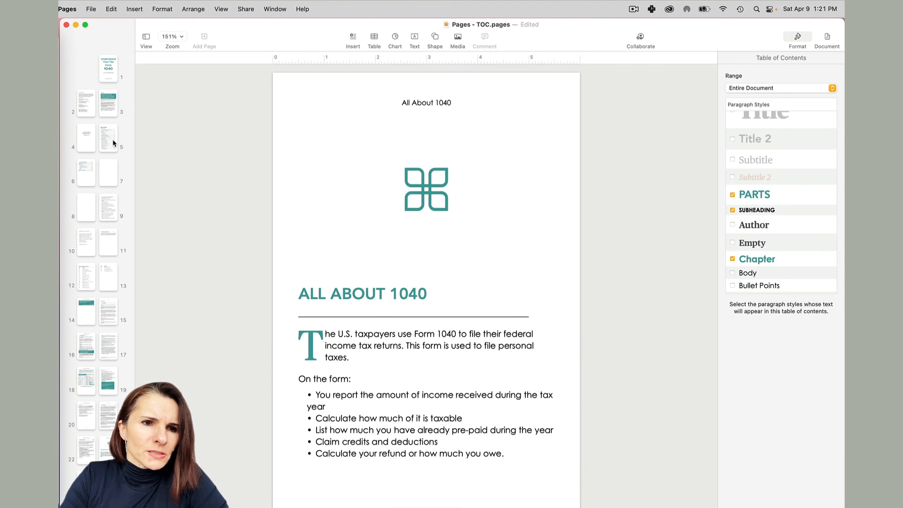
pyautogui.click(113, 143)
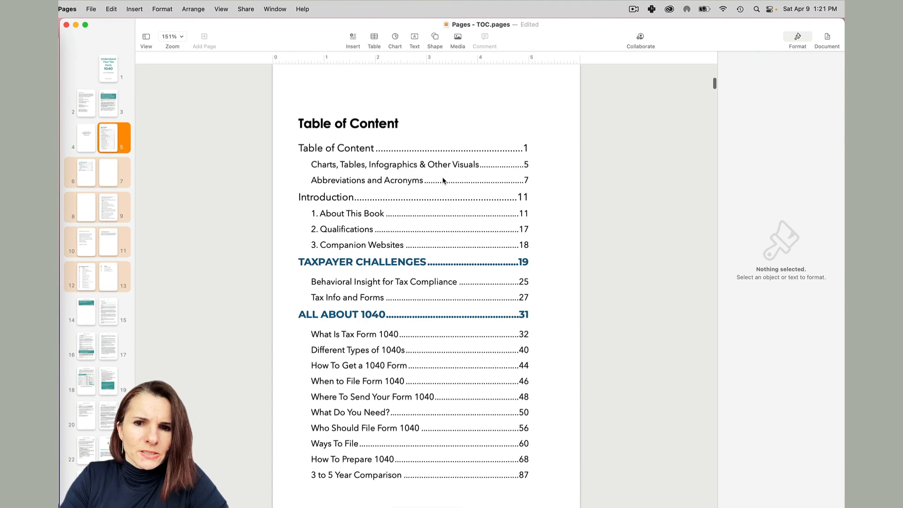
# - Follow the Introduction entry's page-number link, return to the table of contents, and look over the entries on both pages
pyautogui.click(525, 200)
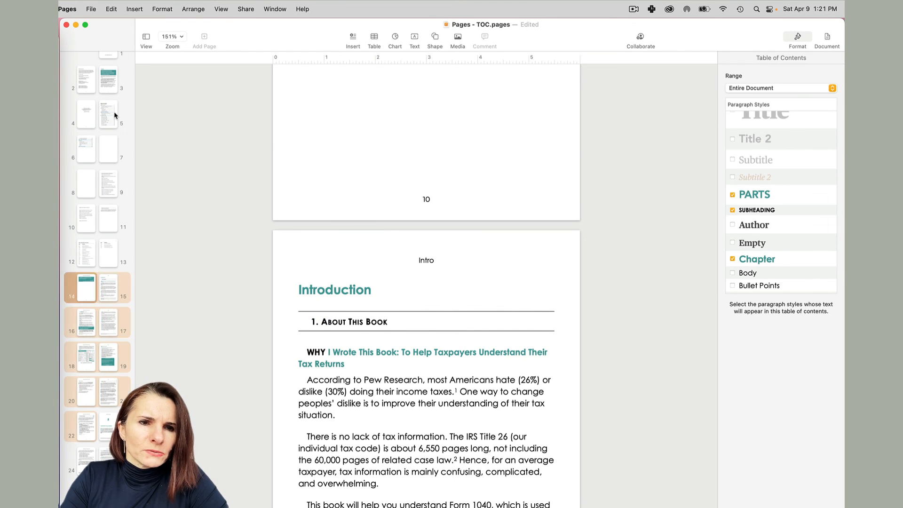
pyautogui.click(114, 116)
pyautogui.scroll(-5, 442, 288)
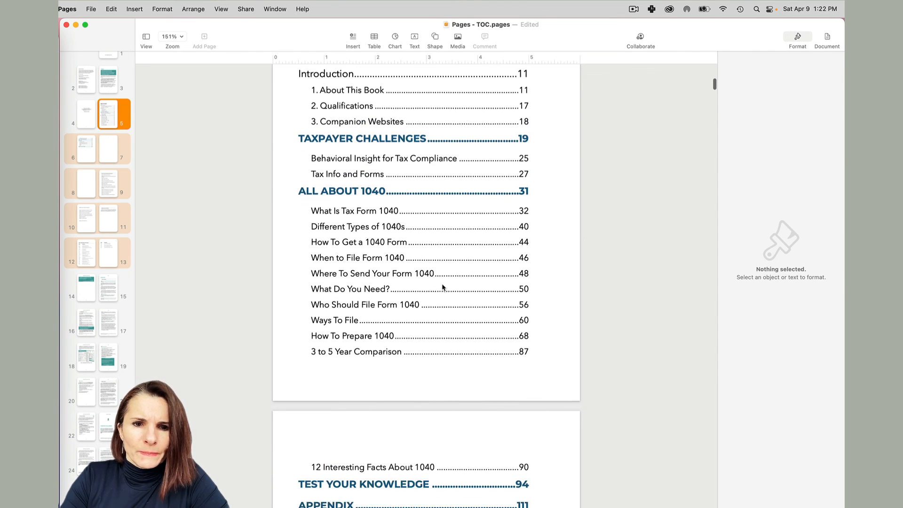
pyautogui.scroll(-5, 442, 287)
pyautogui.scroll(5, 442, 287)
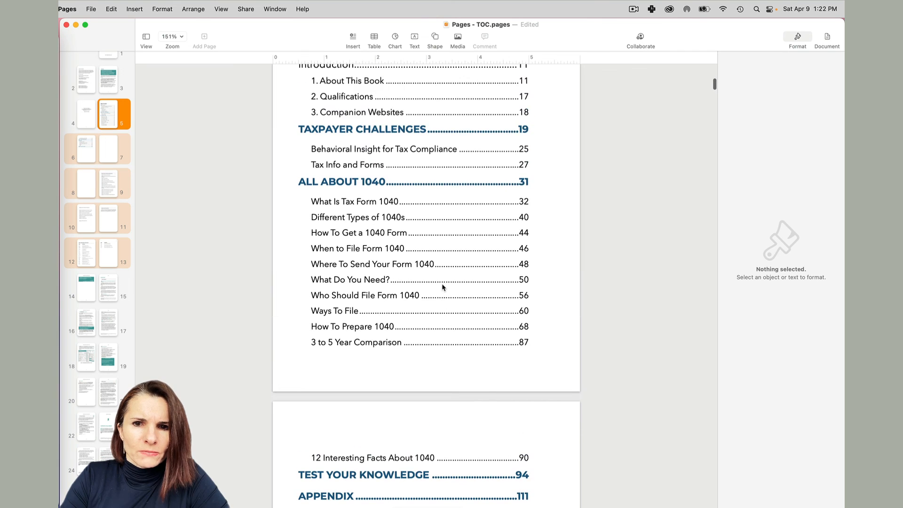
pyautogui.scroll(5, 442, 283)
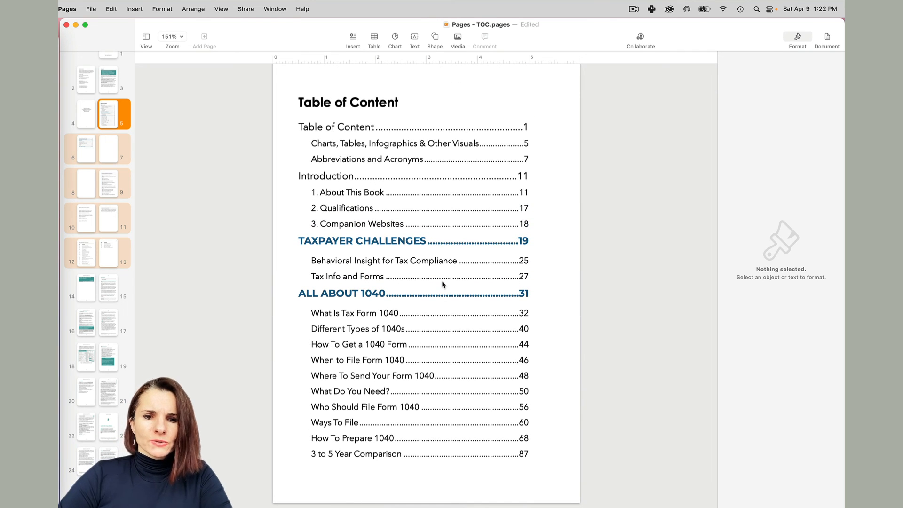